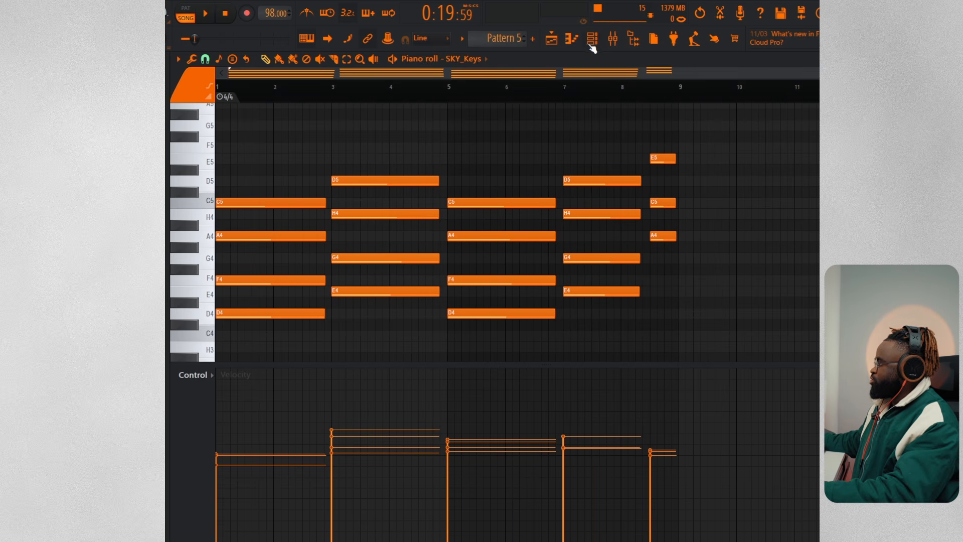
- Reset the SKY_Keys channel's volume to its default in the channel rack and play the part
click(592, 40)
right_click(338, 251)
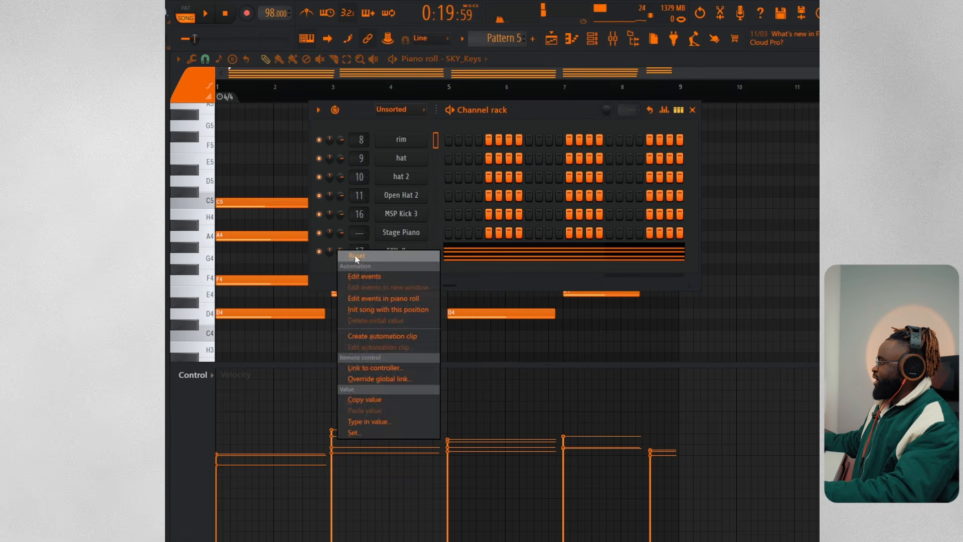
click(355, 257)
key(space)
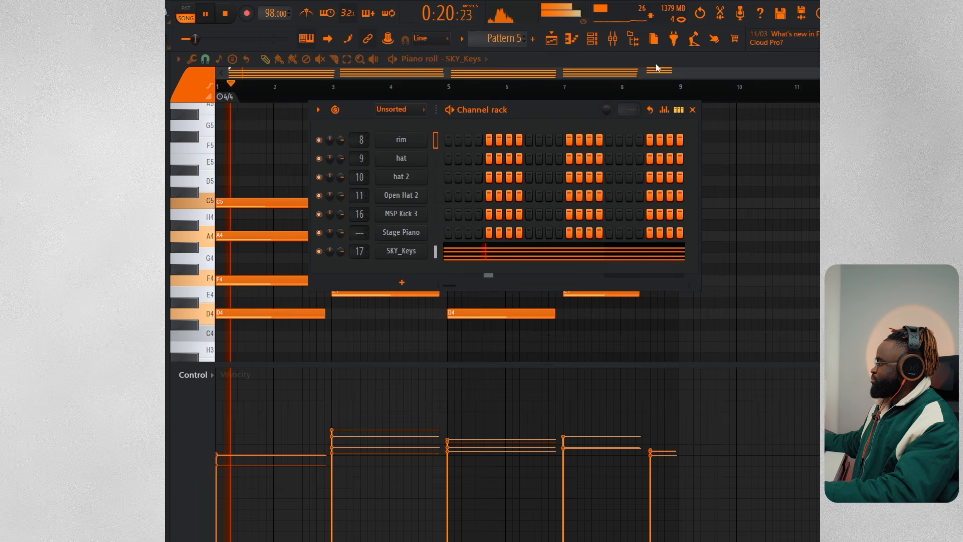
- Disable Fruity Parametric EQ 2 on the SKY_Keys mixer track and load learneq into slot 2
click(613, 38)
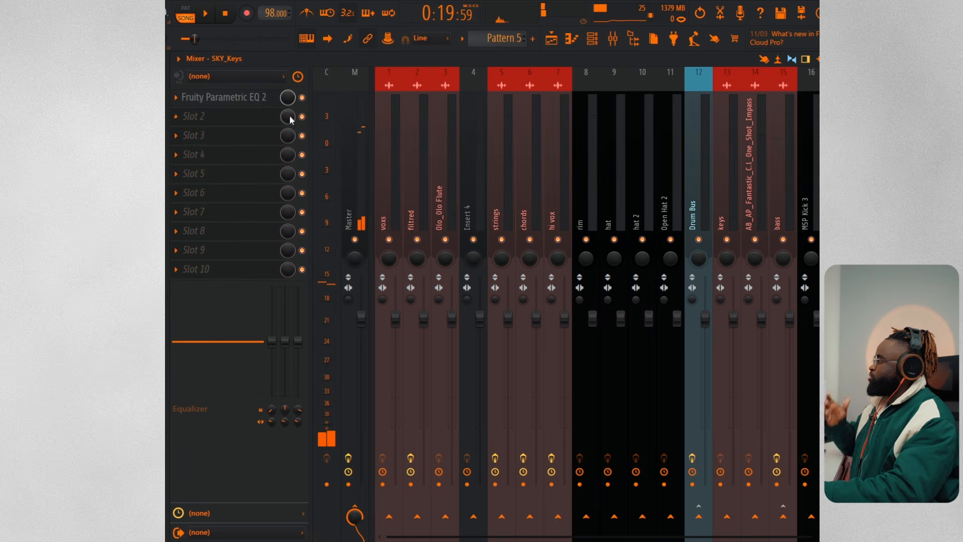
click(302, 98)
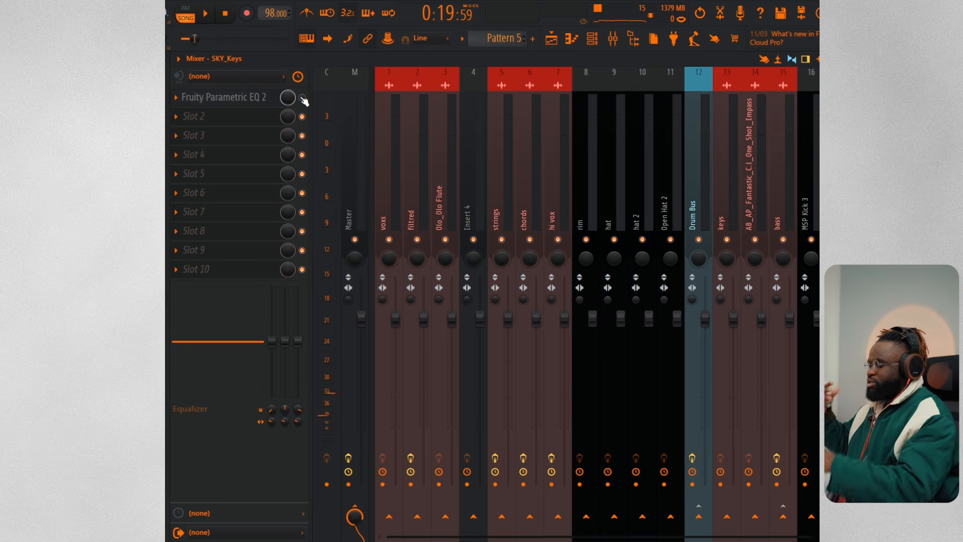
click(232, 116)
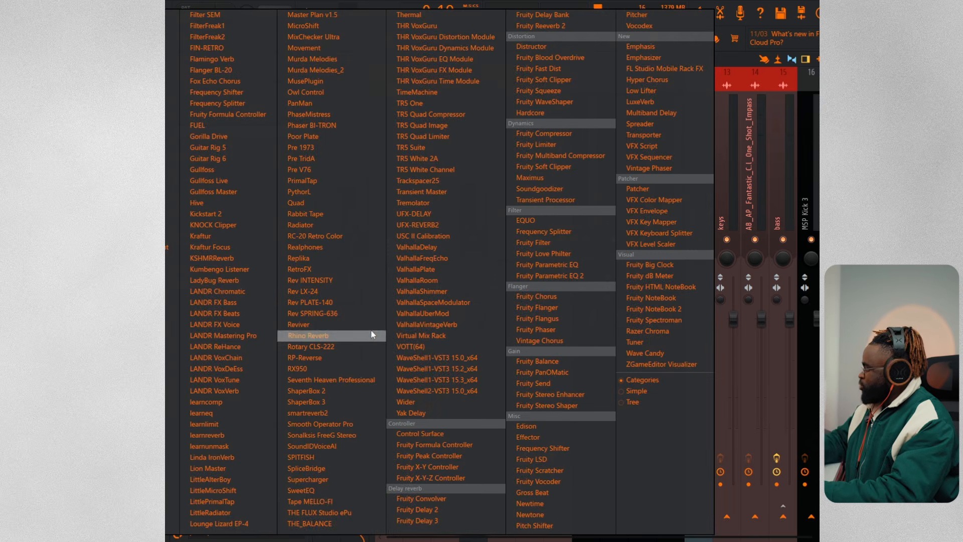
click(210, 413)
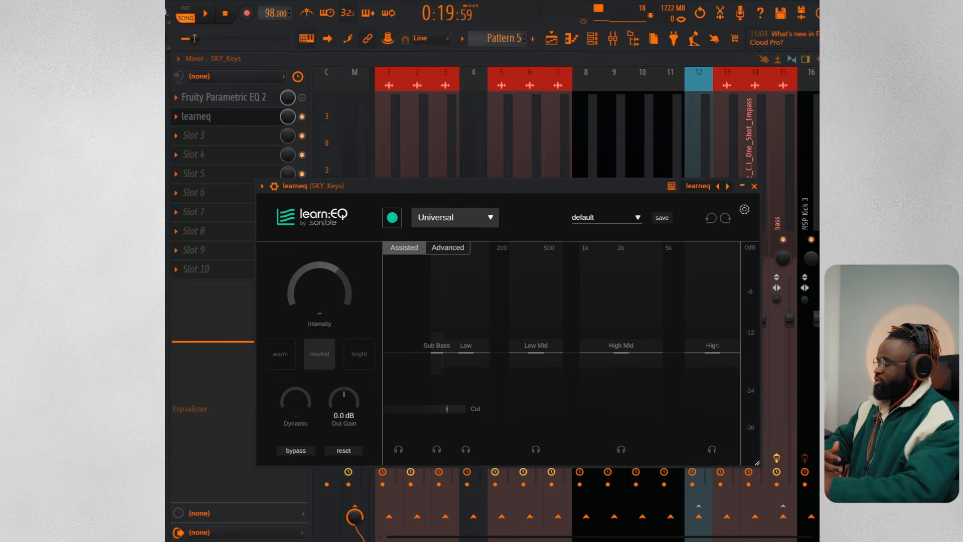
drag(465, 187, 542, 61)
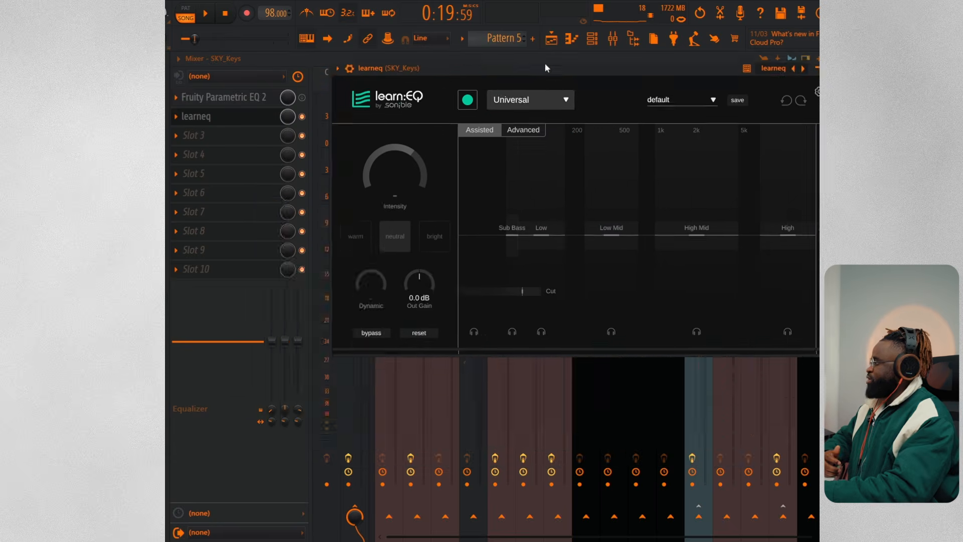
- Set the learn:EQ source profile to Synth
click(540, 92)
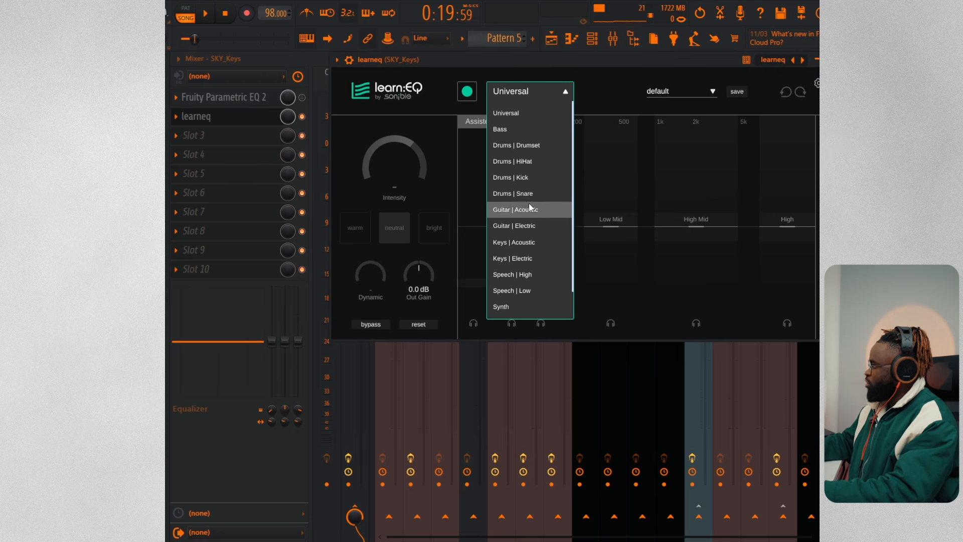
click(513, 306)
drag(602, 59, 574, 128)
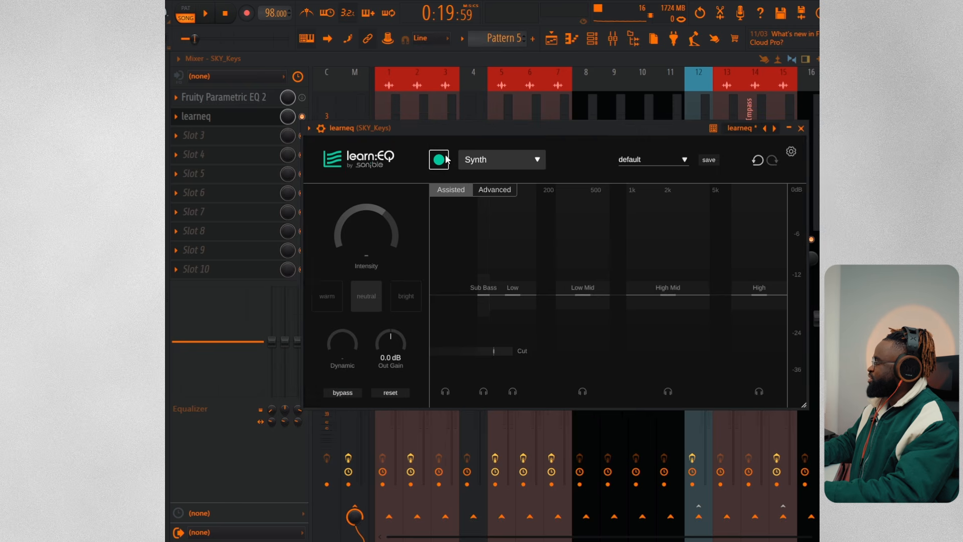
- Run learn:EQ's learning process while the keys play to generate an EQ curve, and stop playback
click(446, 162)
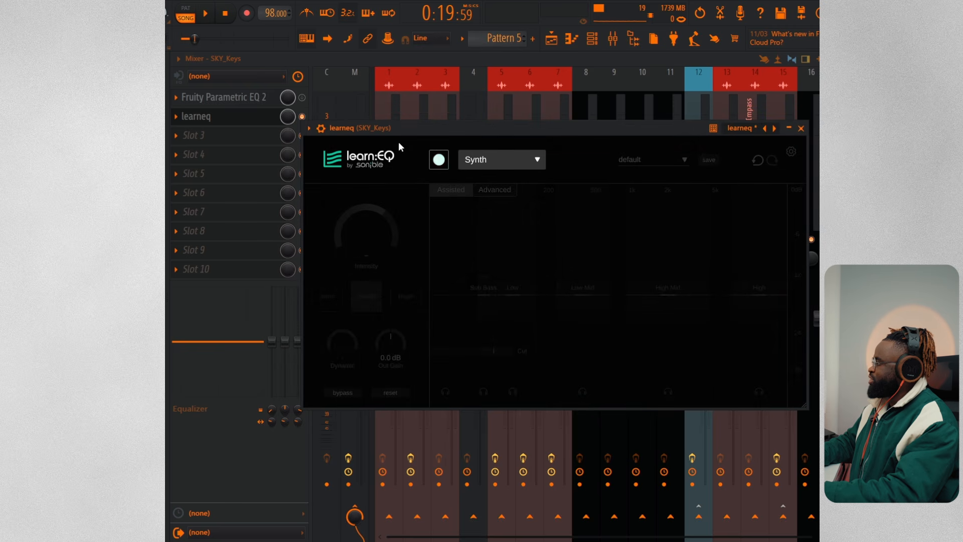
click(211, 16)
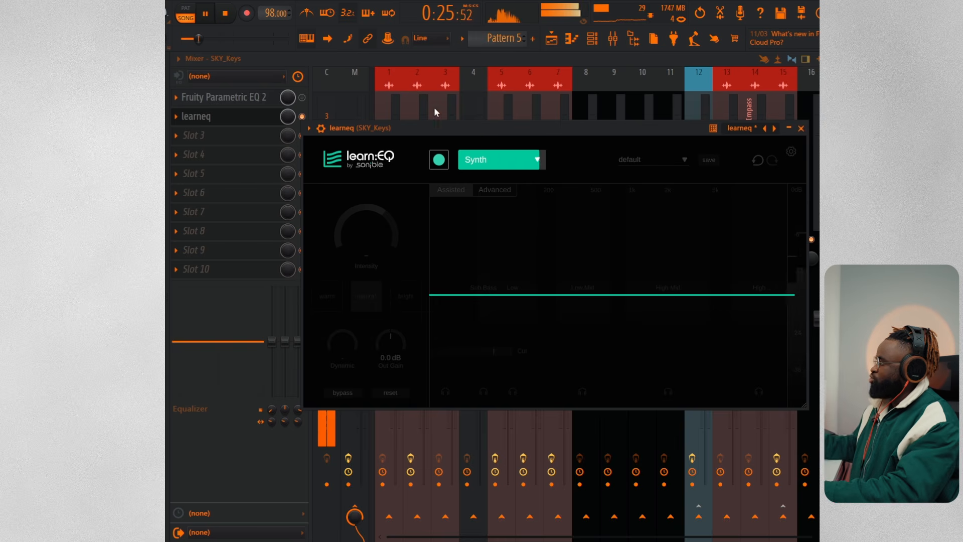
key(space)
drag(526, 130, 532, 131)
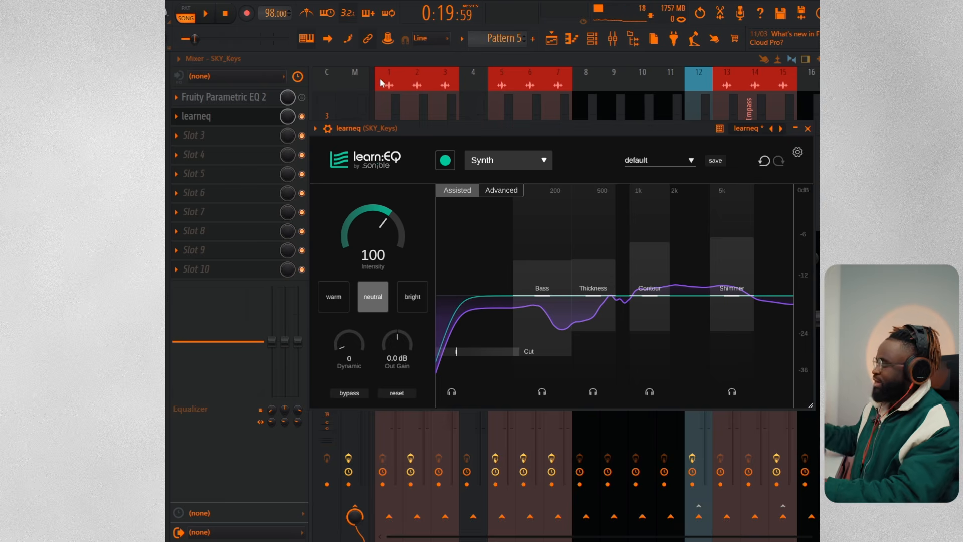
drag(609, 125, 597, 91)
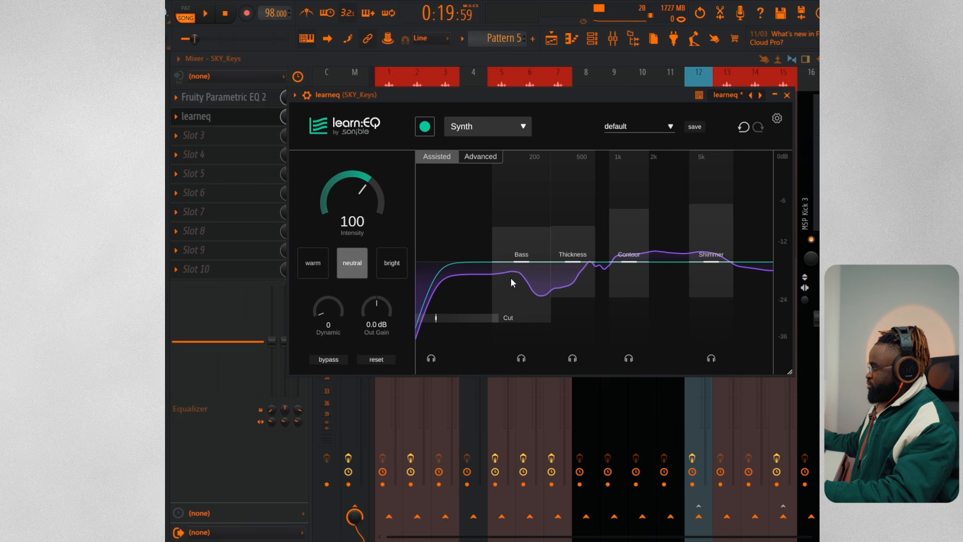
- Try raising the Bass band slightly in learn:EQ and undo the change
mouse_move(525, 259)
mouse_down()
mouse_move(523, 233)
mouse_move(523, 253)
mouse_up()
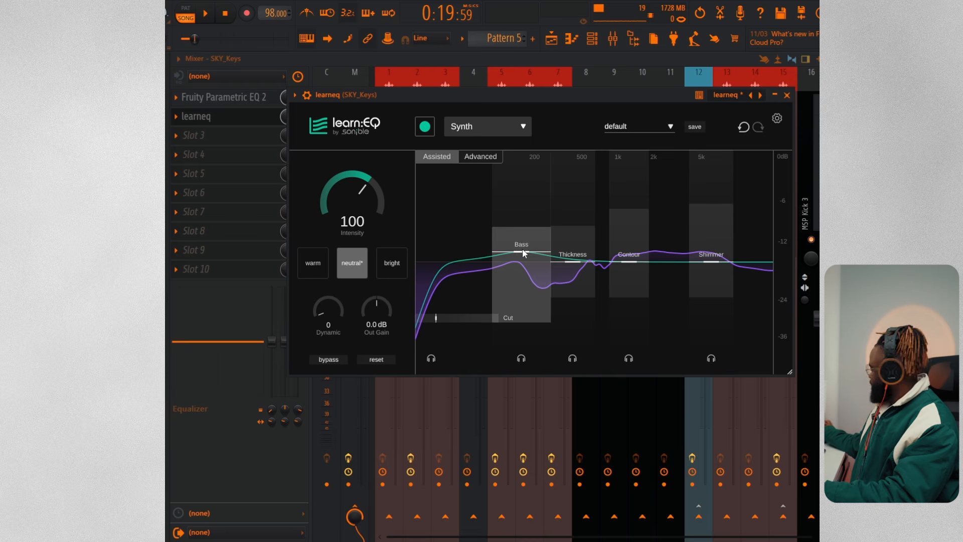
key(ctrl+z)
drag(556, 99, 536, 102)
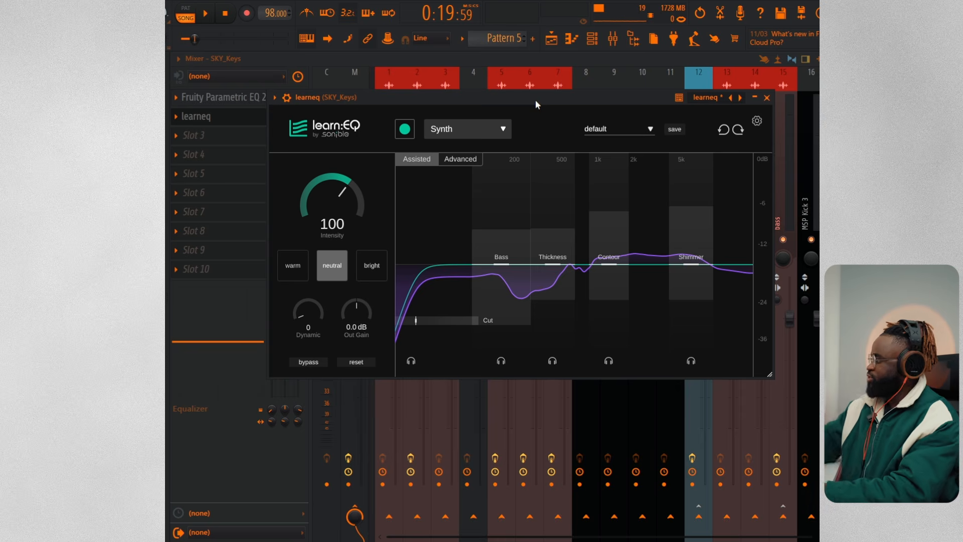
drag(537, 98, 563, 92)
- Compare the SKY_Keys sound with learn:EQ switched on and off during playback, leaving the plugin enabled
key(space)
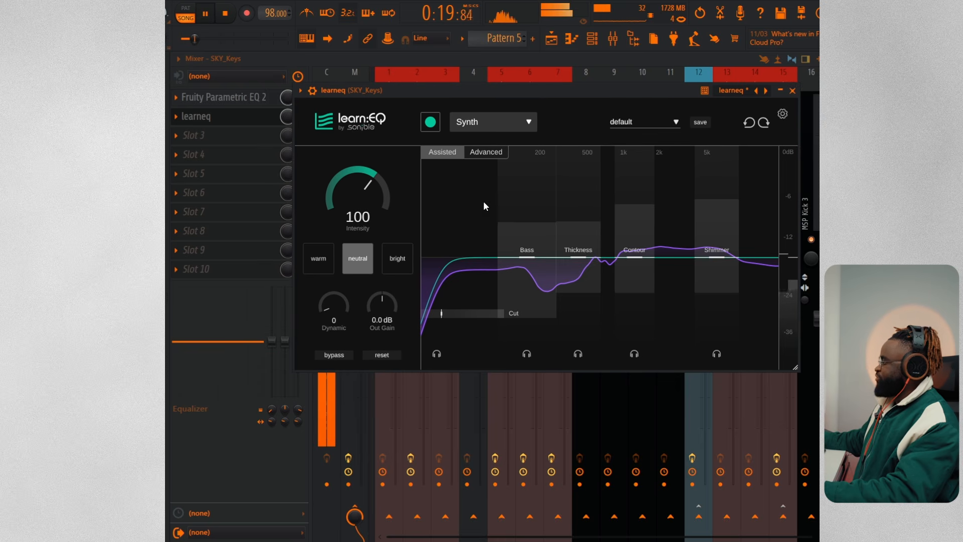
click(312, 90)
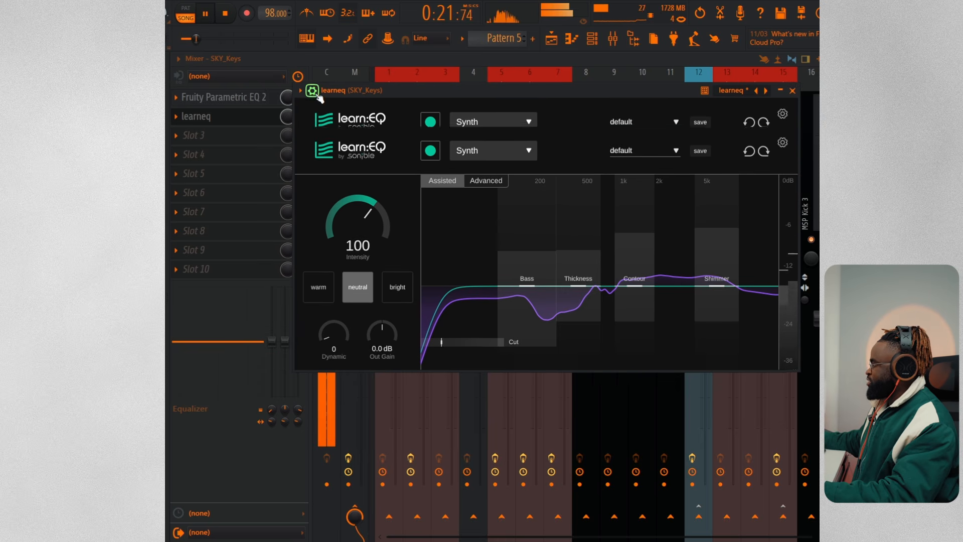
click(761, 111)
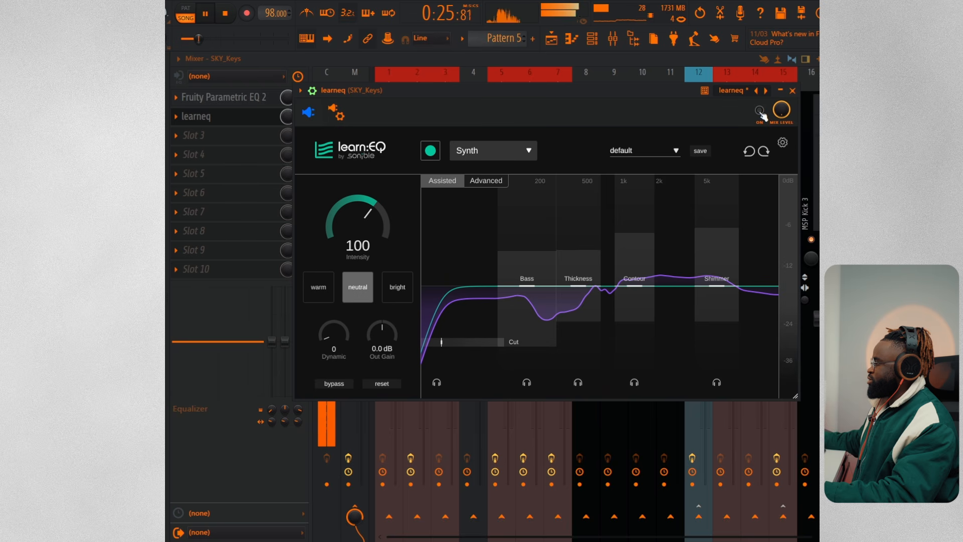
click(761, 112)
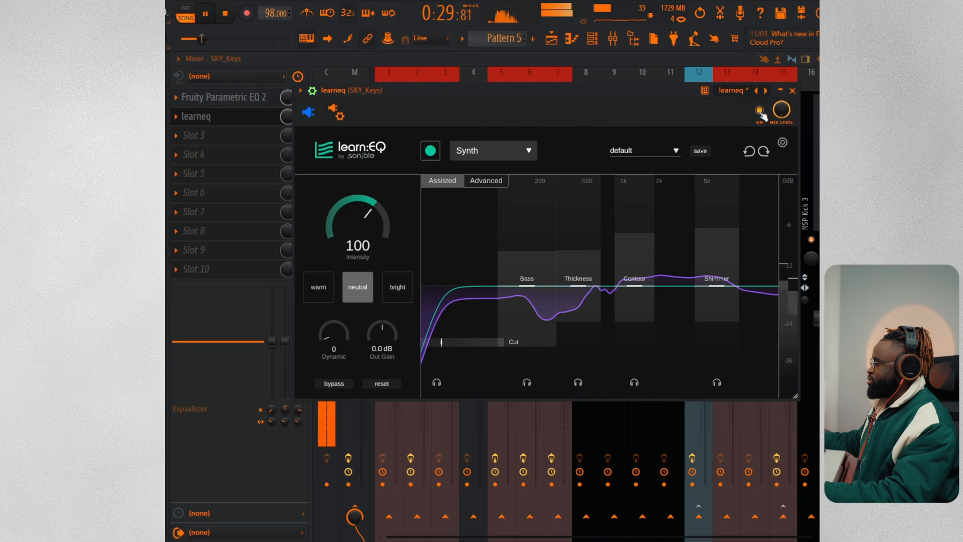
click(761, 112)
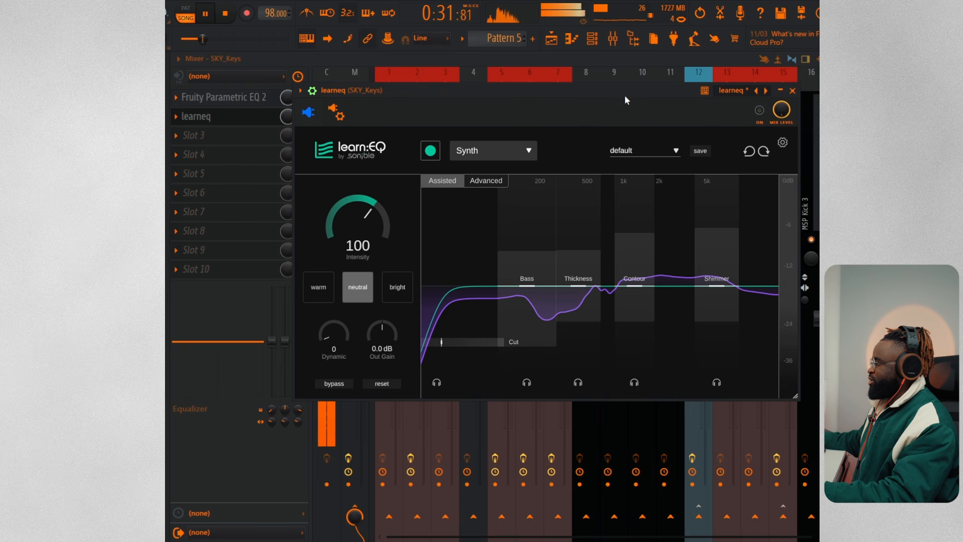
key(space)
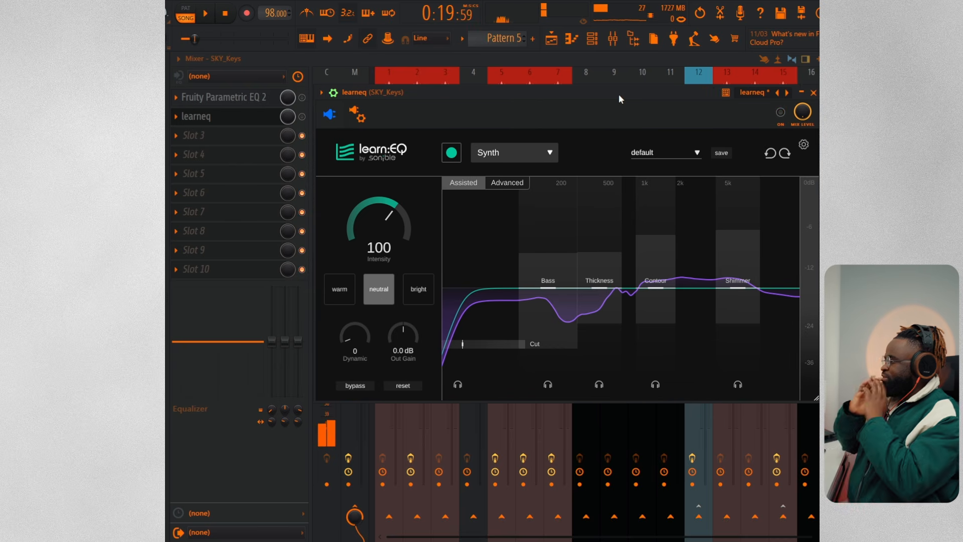
click(781, 113)
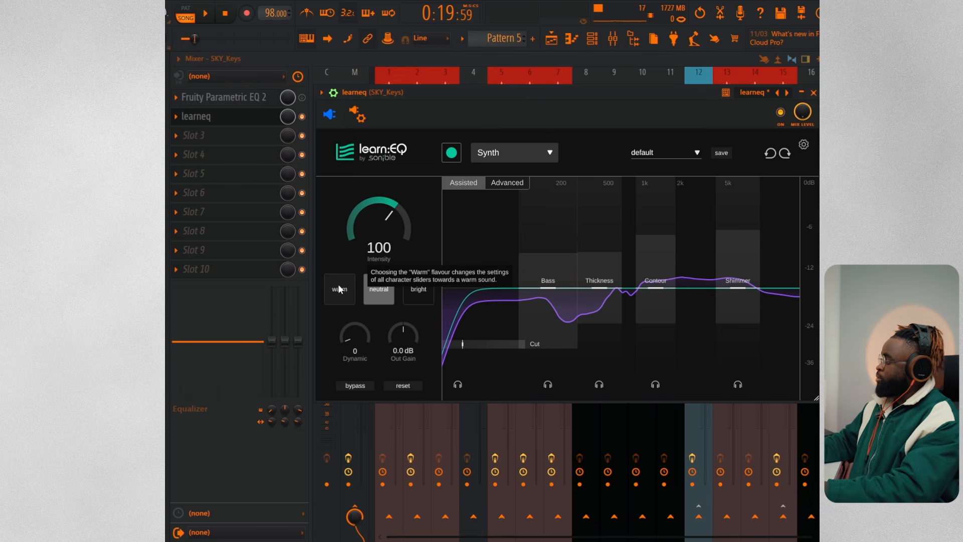
- Try the bright flavour in learn:EQ during playback and return to neutral
click(418, 292)
key(space)
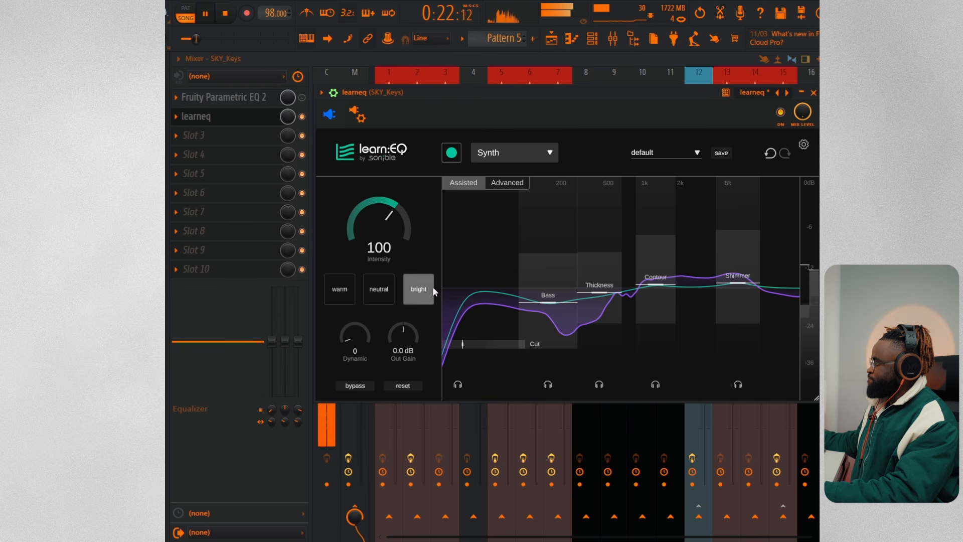
key(space)
click(387, 296)
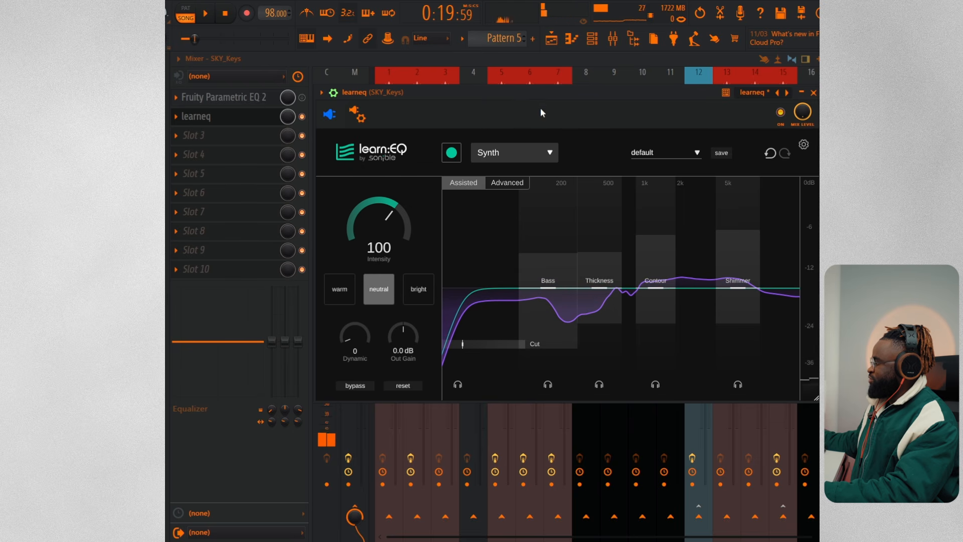
- Audition the SKY_Keys part with the neutral EQ flavour and close the learn:EQ window
drag(545, 95, 537, 96)
key(space)
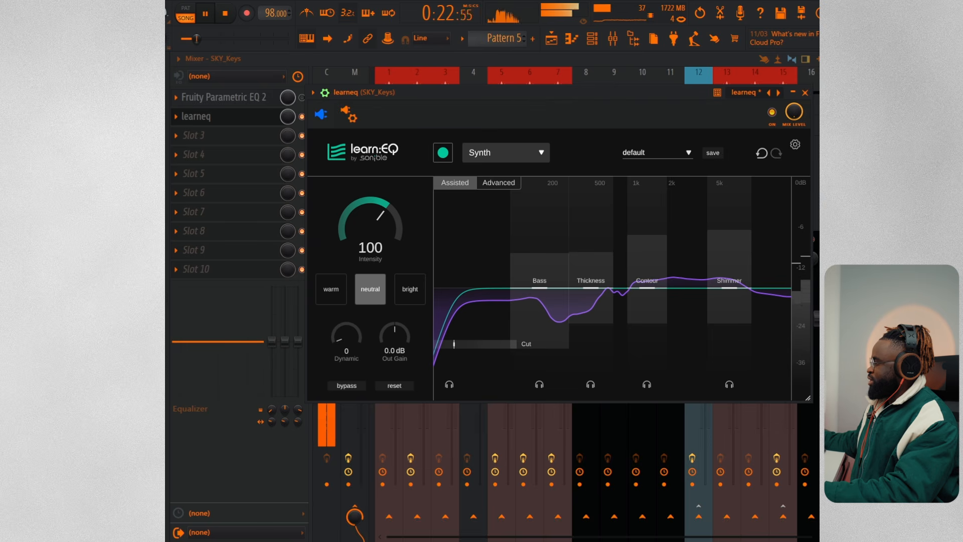
click(805, 93)
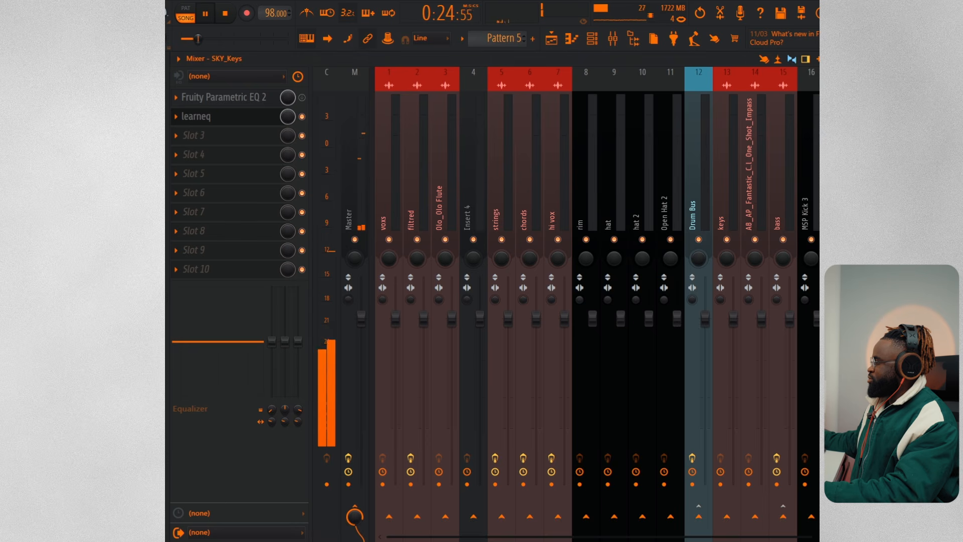
key(space)
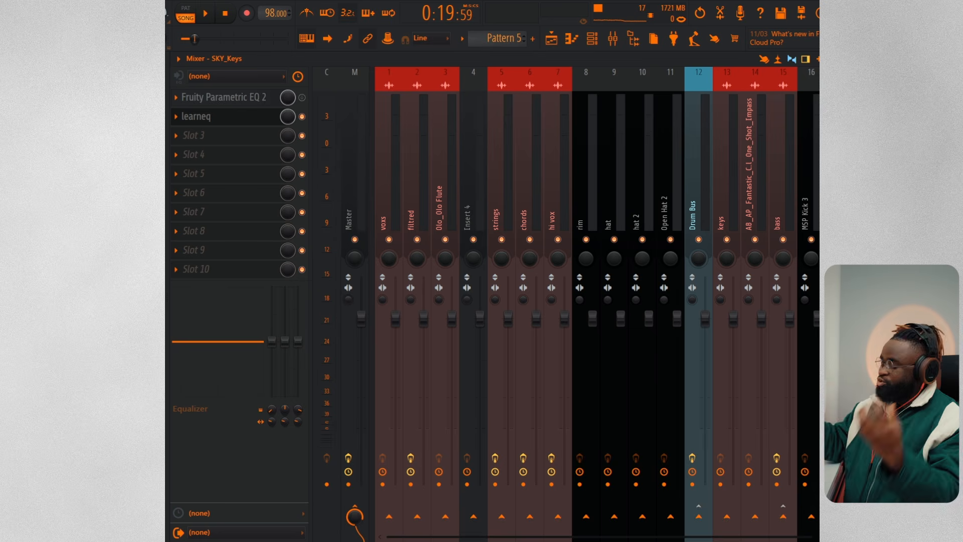
- Audition Pattern 5 from the playlist, solo the Olo_SKY Keys clip's Track 13, and position playback in the verse
click(225, 114)
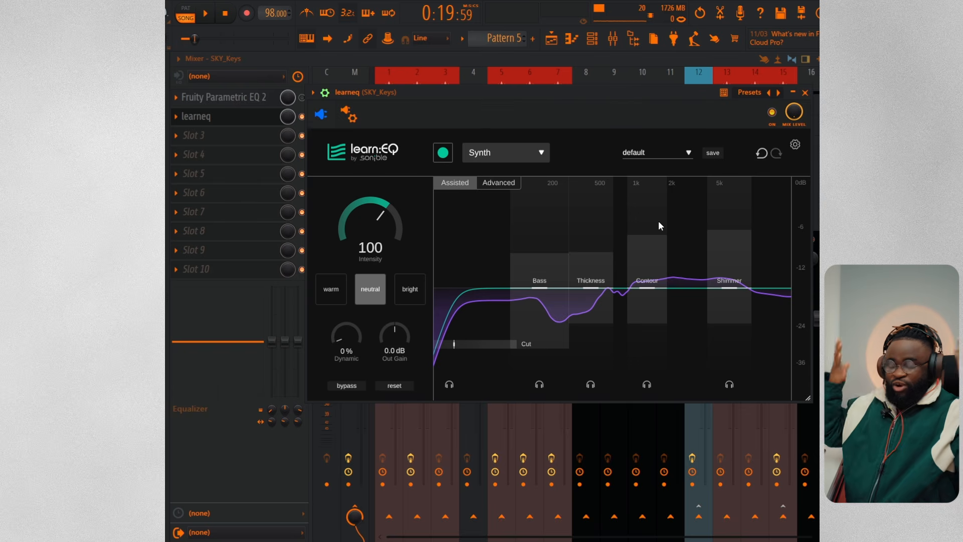
click(559, 42)
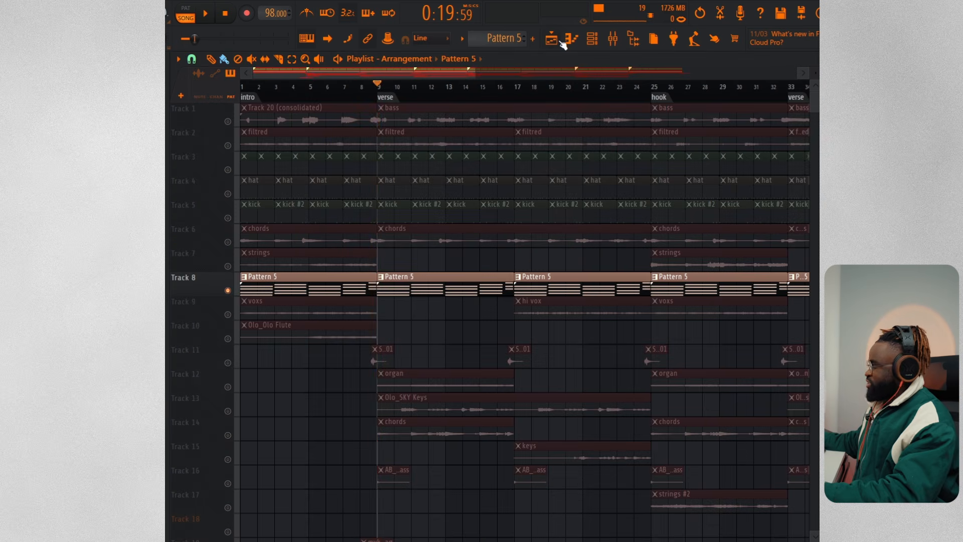
key(space)
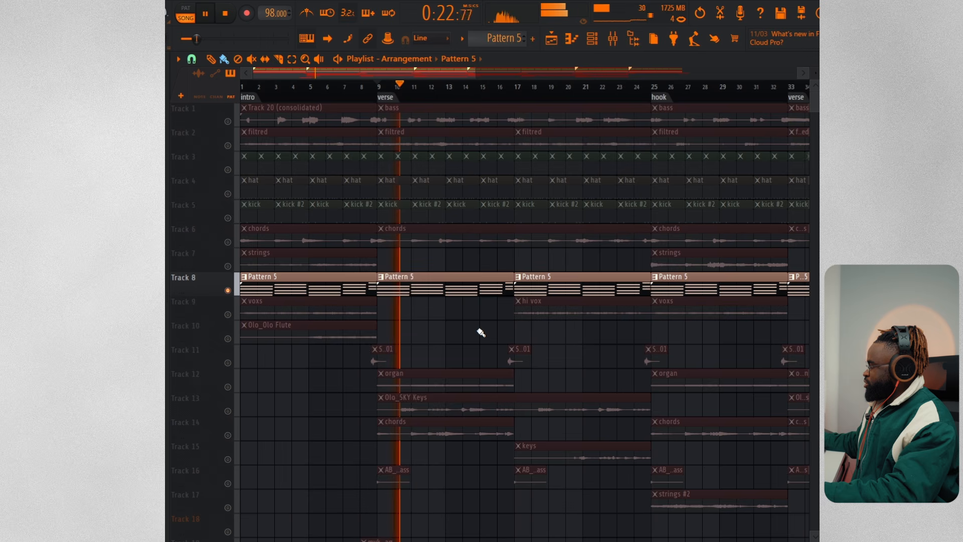
click(229, 412)
key(space)
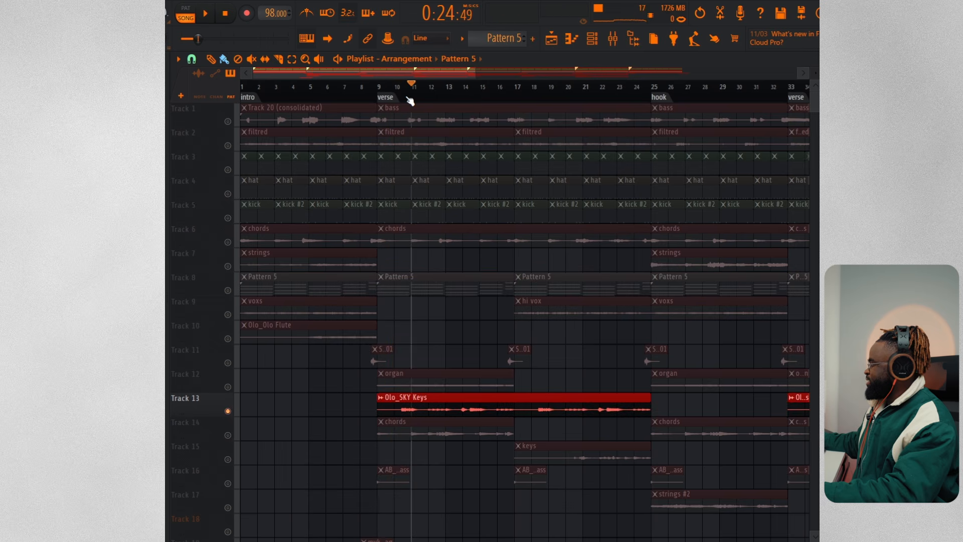
click(410, 102)
scroll(411, 103, up, 5)
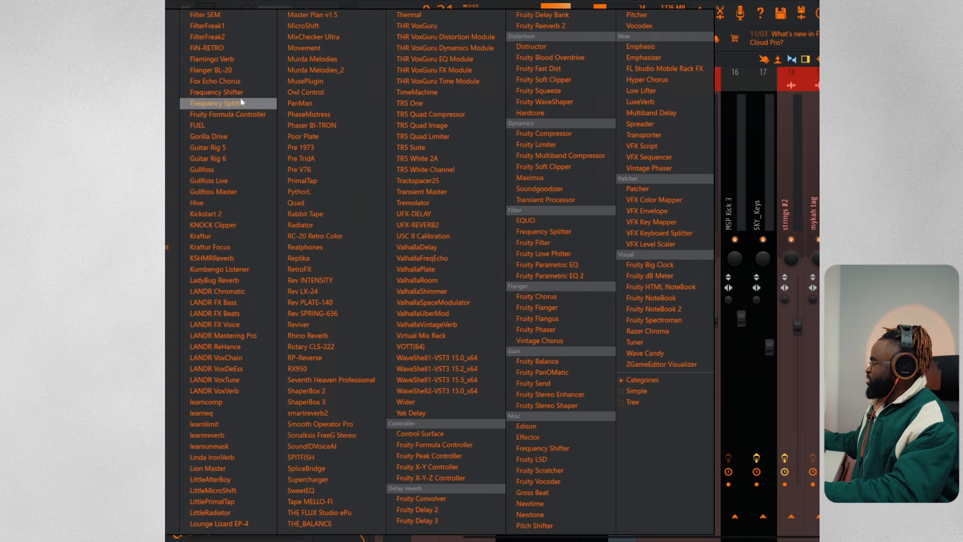
- Load learn:comp in the first effect slot of the Olo_SKY Keys mixer track and set its profile to Keys
click(235, 402)
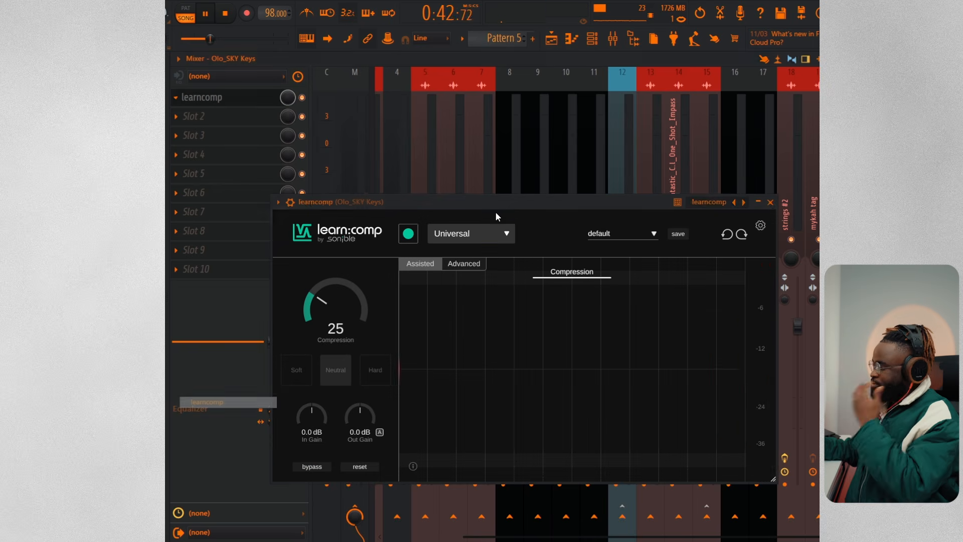
drag(525, 202, 597, 130)
key(space)
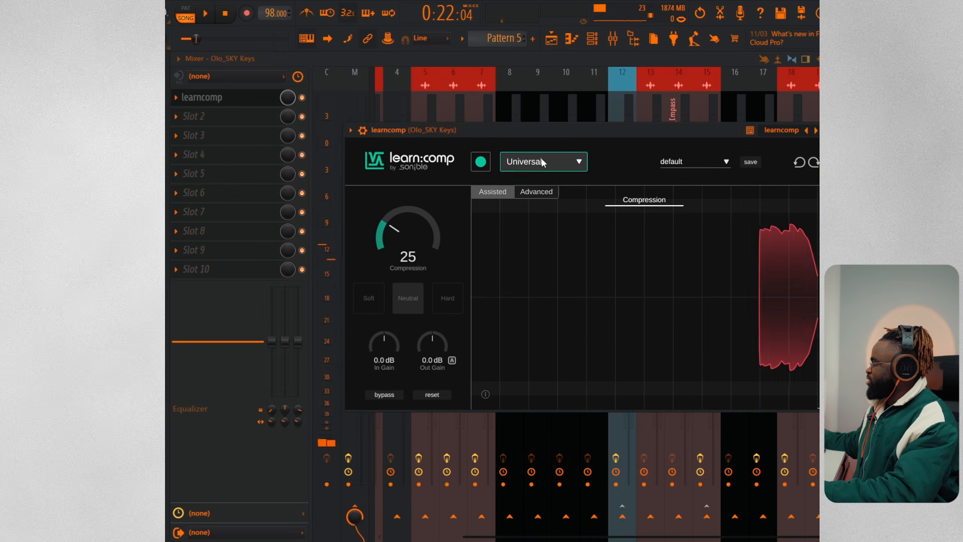
click(542, 162)
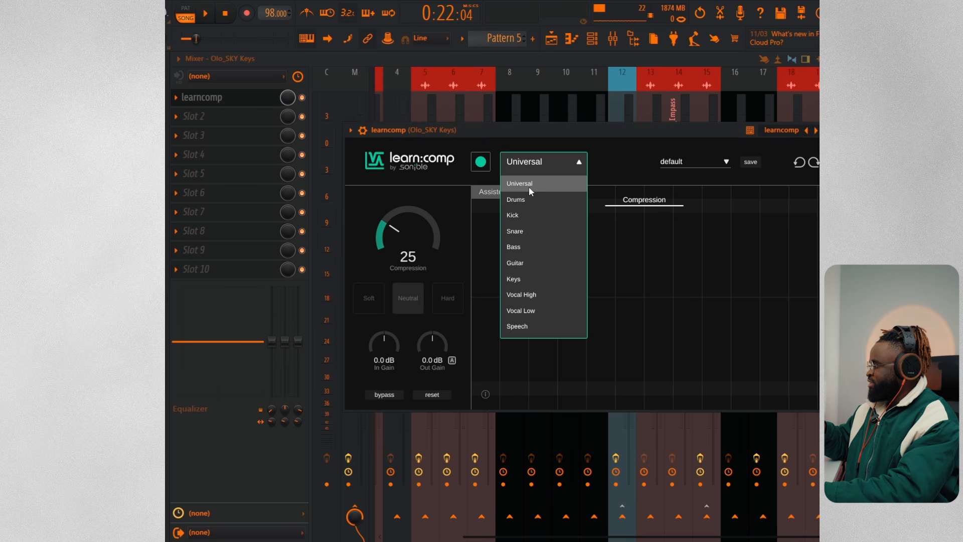
click(522, 279)
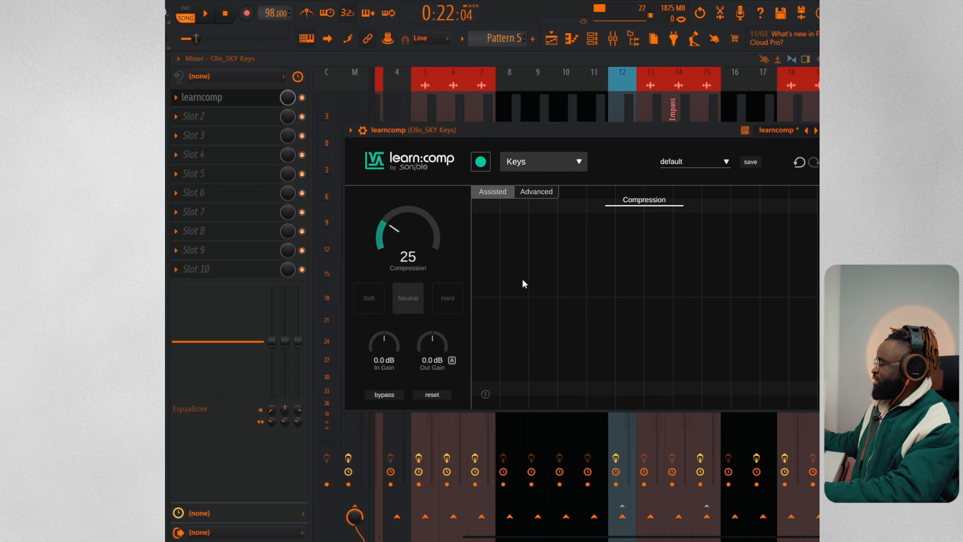
- Let learn:comp analyse the Olo_SKY Keys signal during playback to set the compression
drag(564, 128, 504, 137)
click(464, 167)
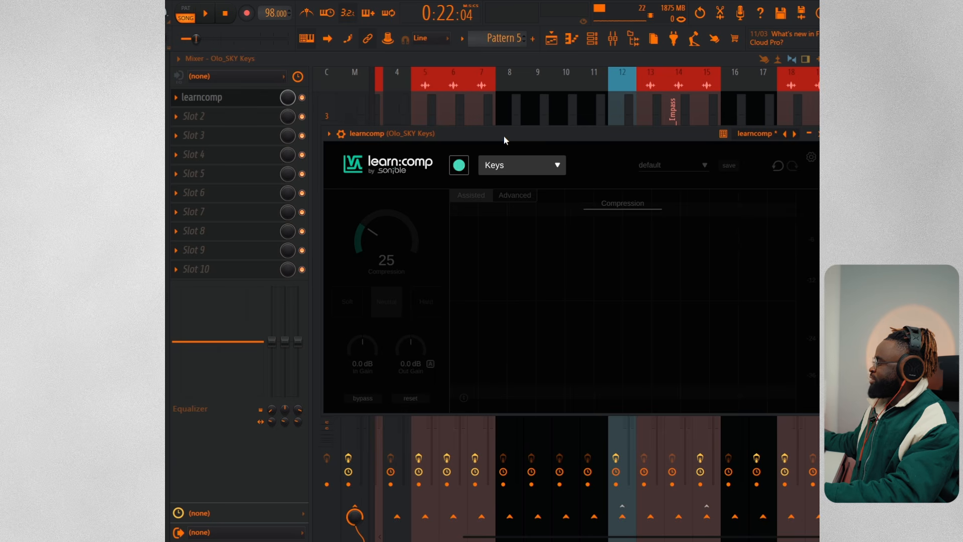
key(space)
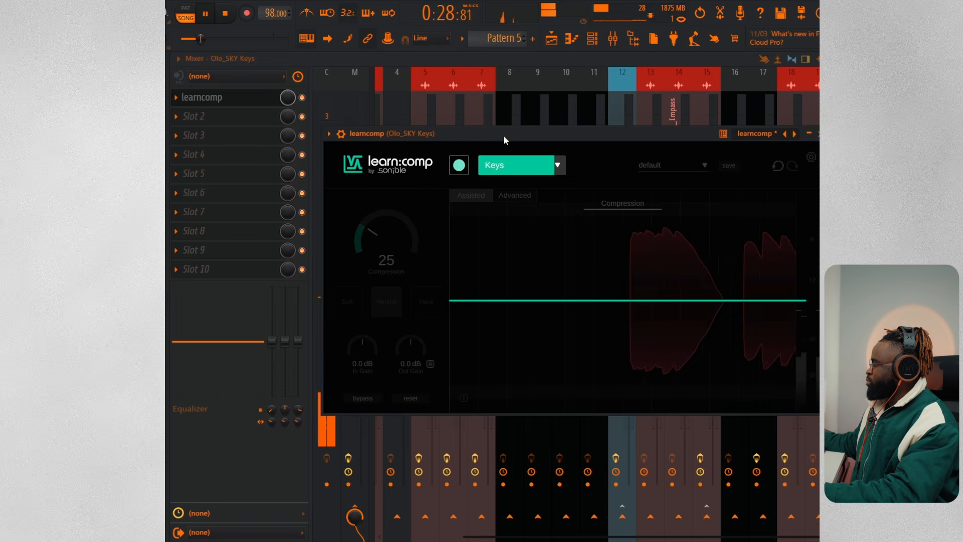
drag(537, 137, 521, 134)
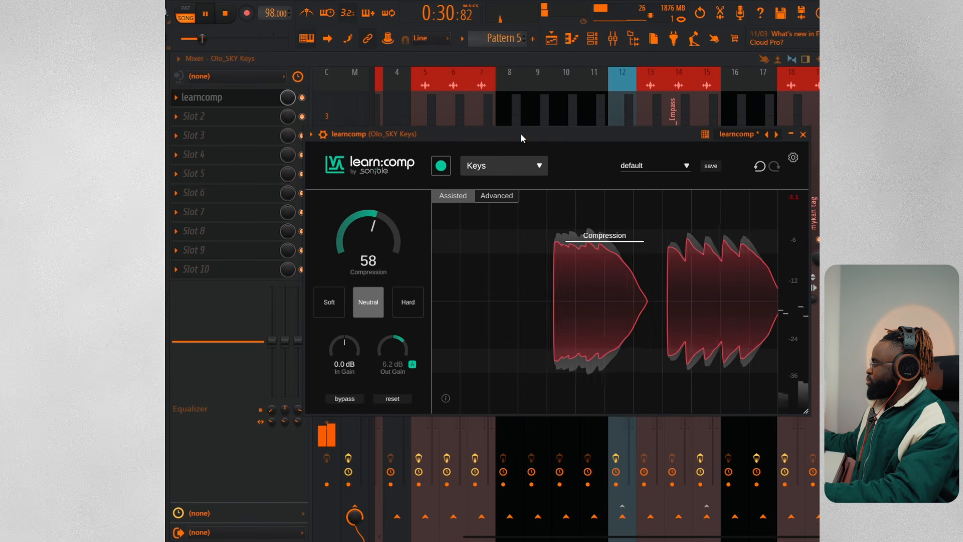
- Audition the Olo_SKY Keys part from the verse with the learned compression, replaying it several times
key(space)
key(space)
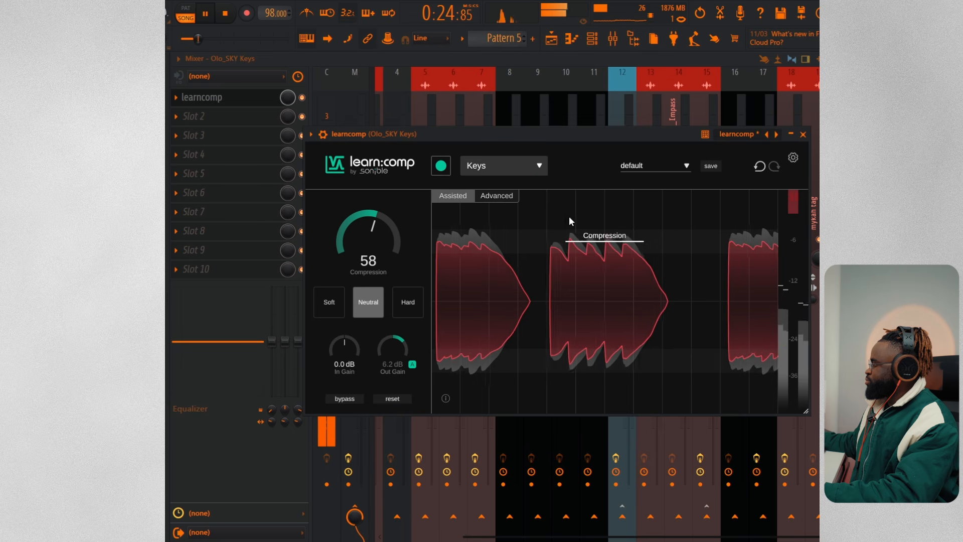
key(space)
key(space)
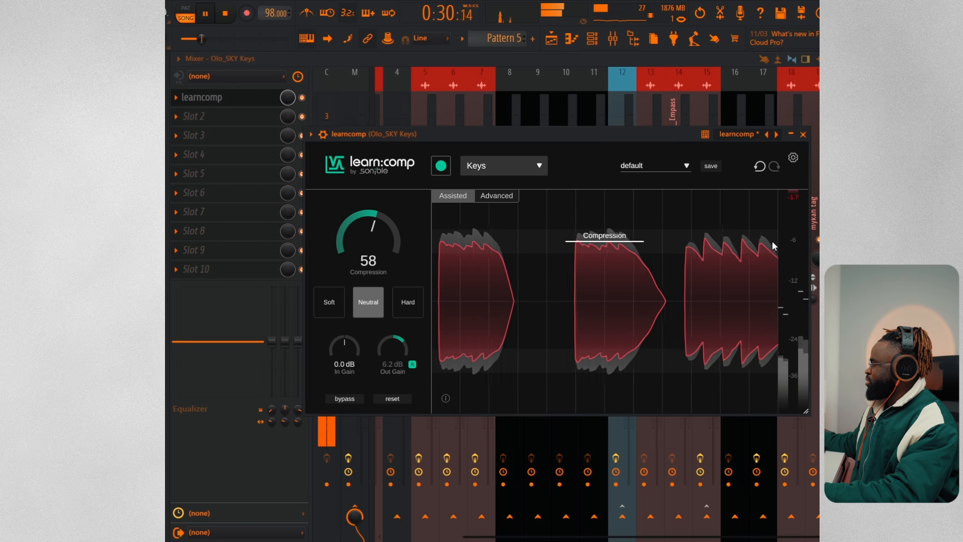
key(space)
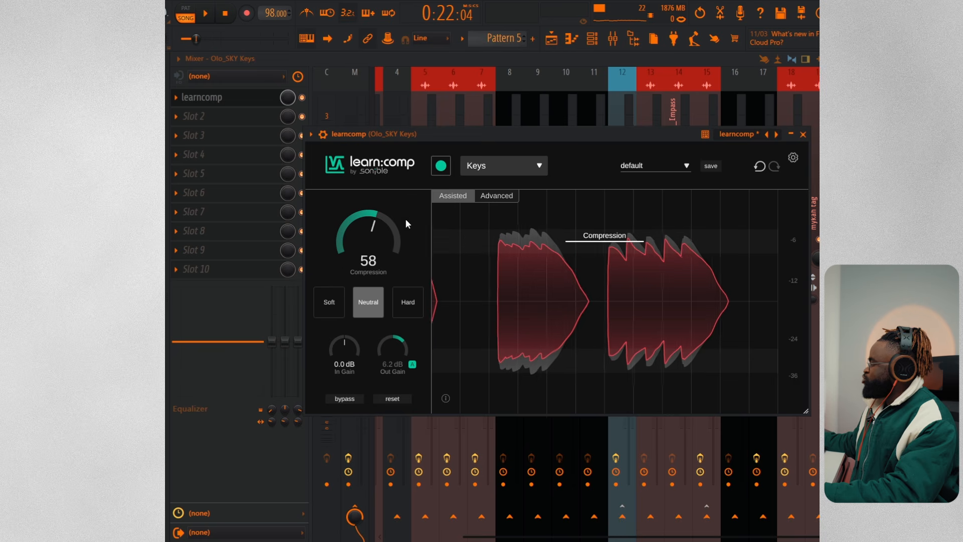
drag(484, 134, 512, 141)
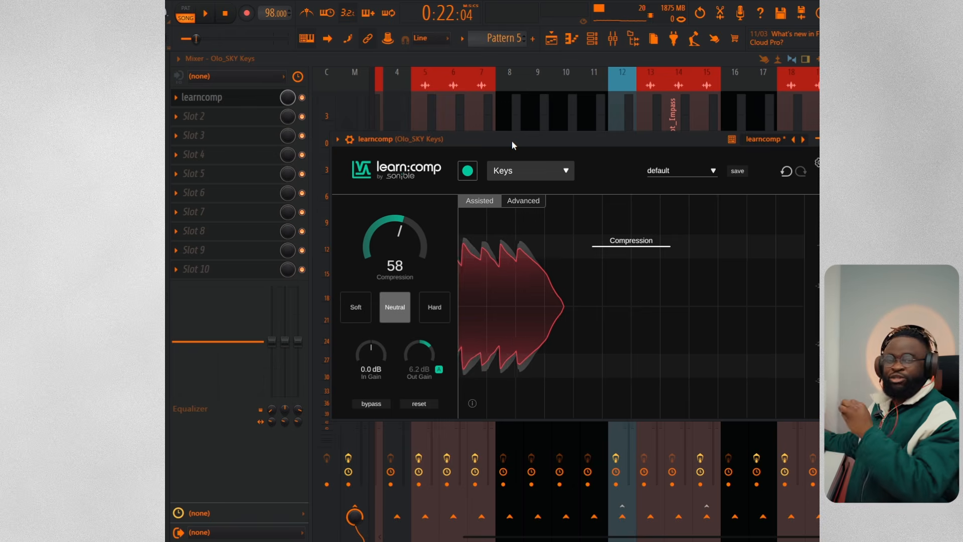
key(space)
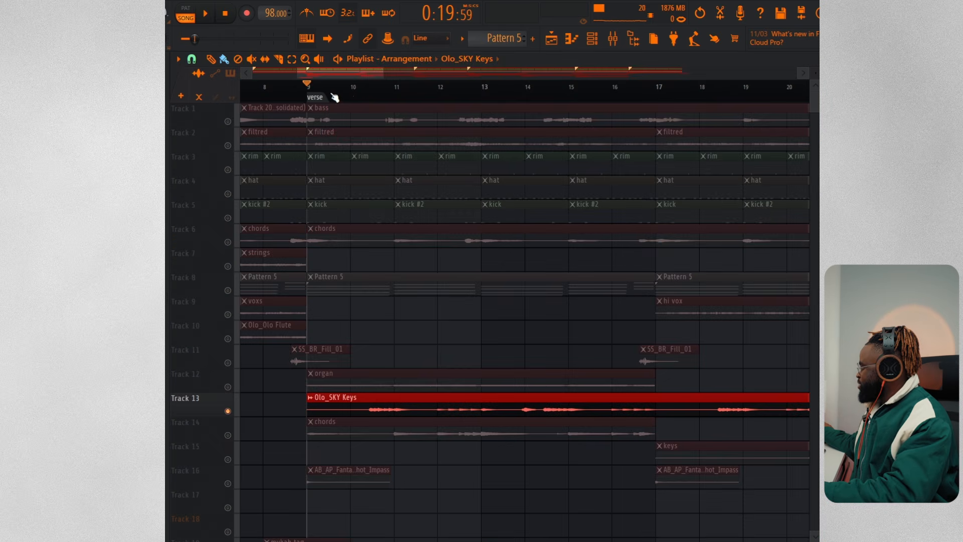
- Consolidate the Olo_SKY Keys clip from bar 10 to bar 17 to compare its waveforms, and return to the mixer
drag(351, 98, 641, 129)
key(ctrl+alt+c)
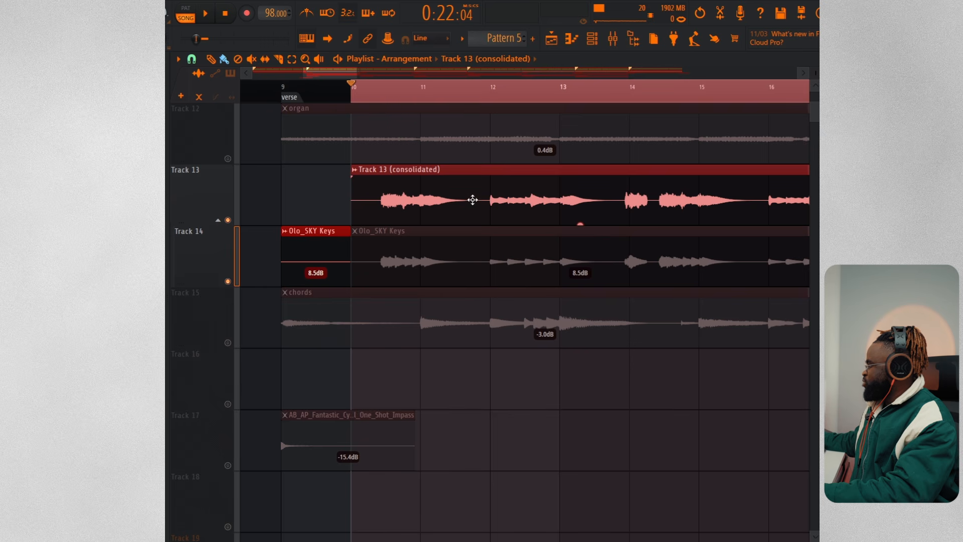
key(F9)
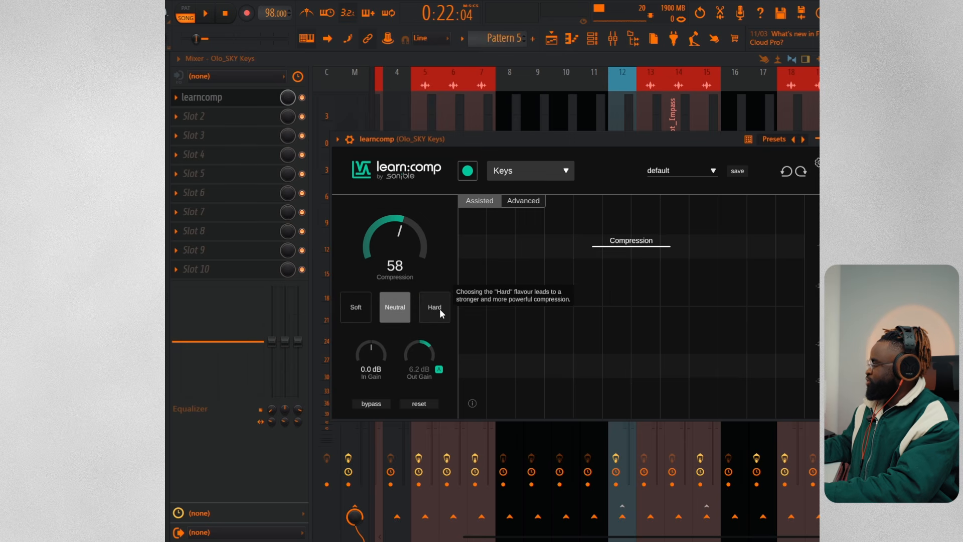
- Try different compression amounts in learn:comp's Assisted and Advanced views, finishing in the Assisted view with compression at 59
mouse_move(398, 245)
mouse_down()
mouse_move(397, 271)
mouse_move(400, 245)
mouse_up()
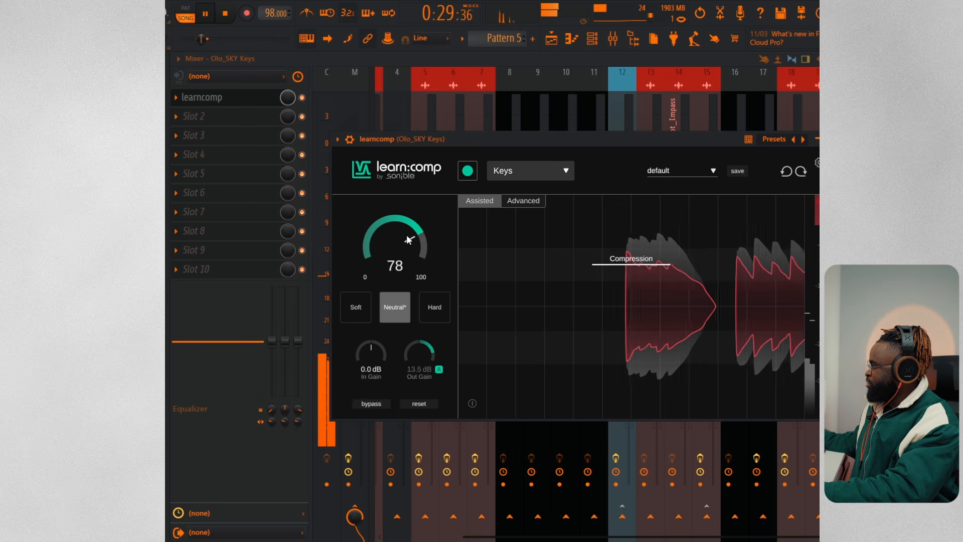
drag(404, 239, 427, 267)
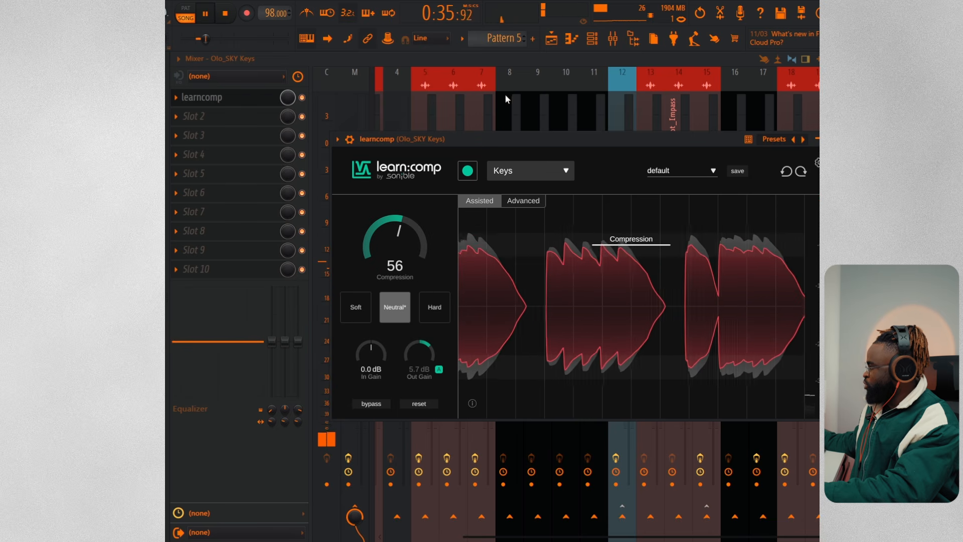
drag(492, 136, 488, 137)
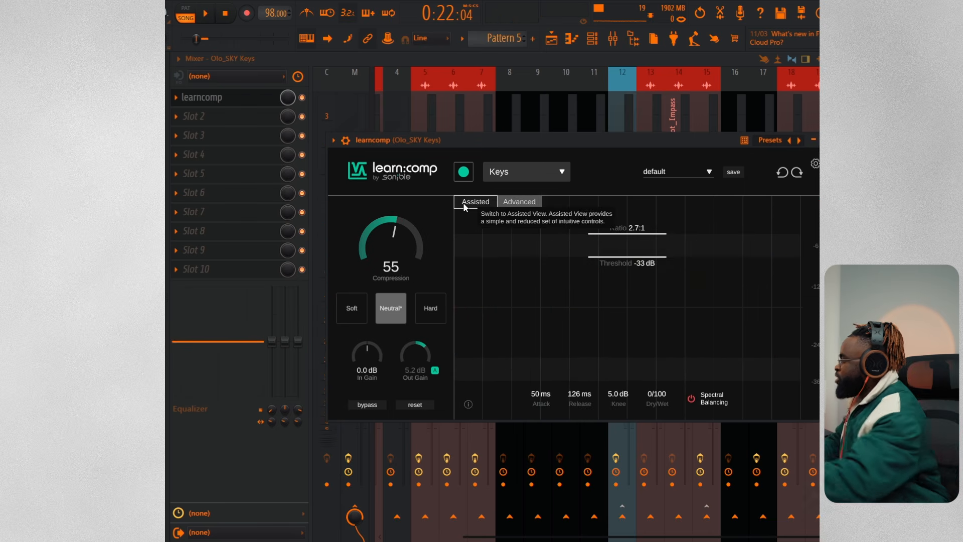
drag(643, 235, 634, 273)
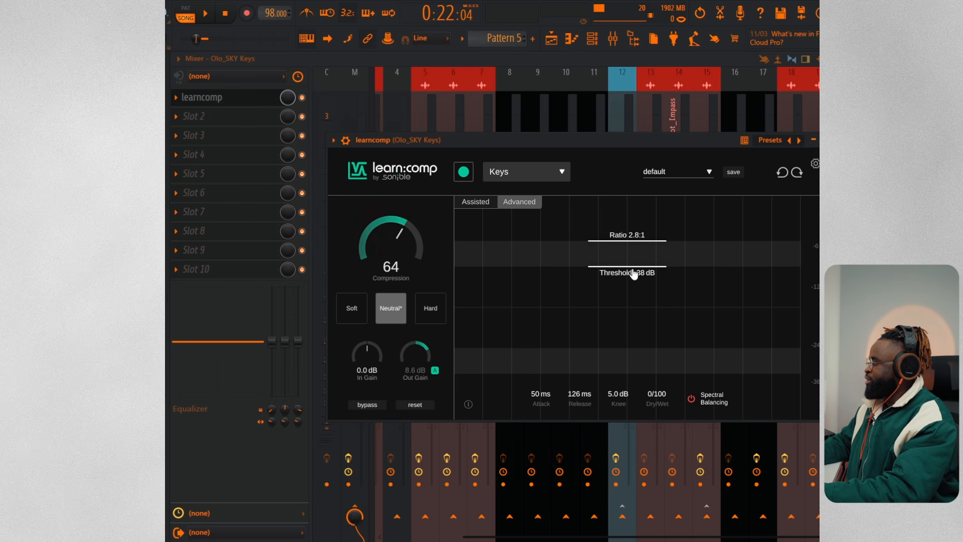
click(486, 203)
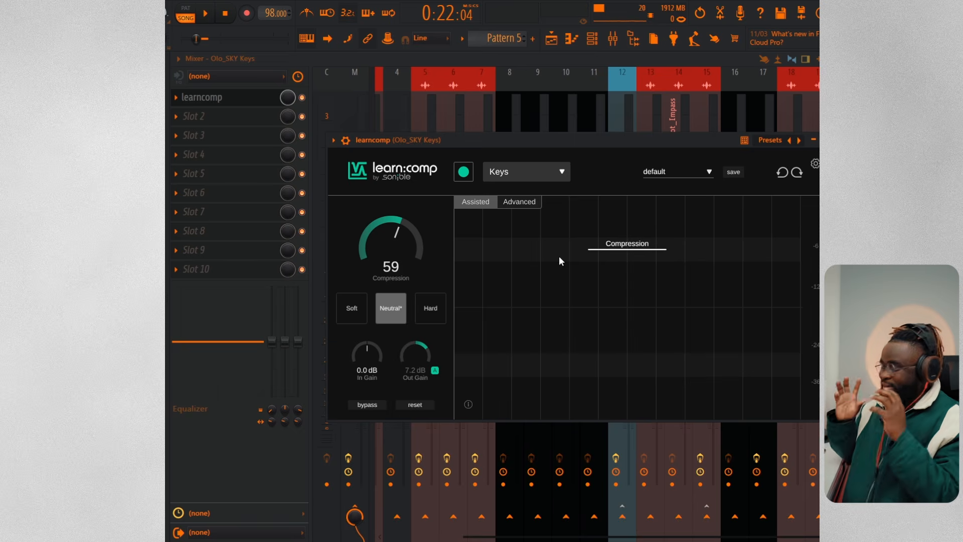
- Close the learn:comp window and return to the playlist with the Track 13 consolidation undone
key(Escape)
click(554, 38)
scroll(535, 269, up, 2)
click(613, 39)
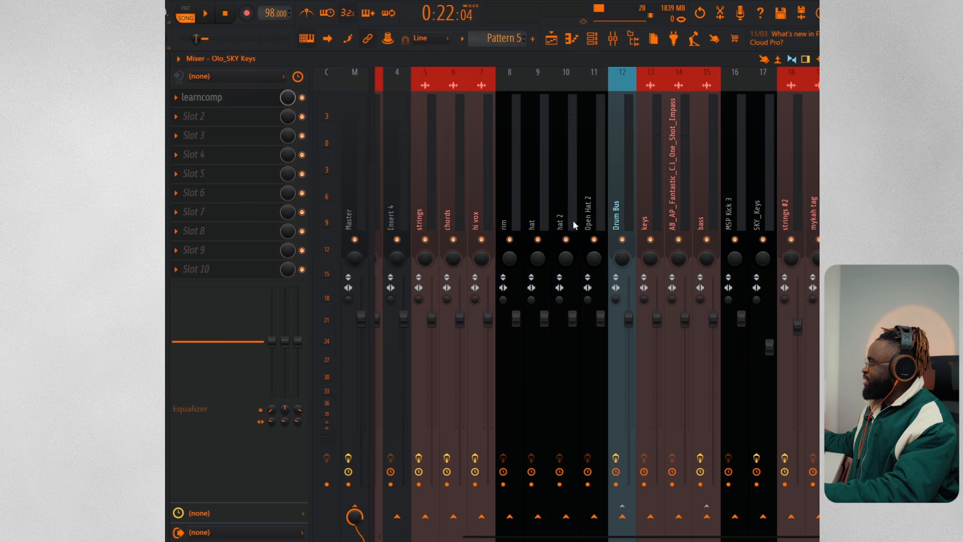
click(556, 39)
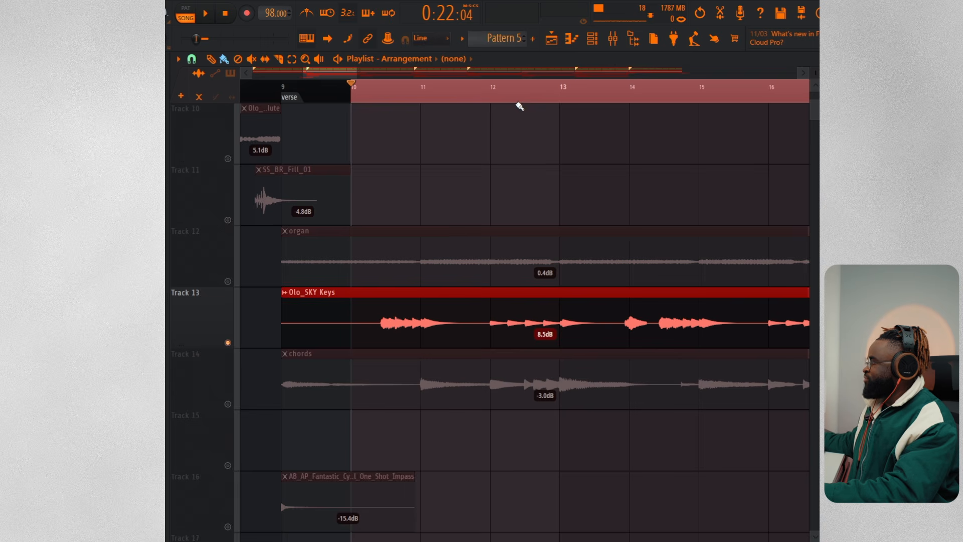
- Position playback at the start of the verse and solo the bass on Track 1 together with the kick on Track 5
scroll(523, 107, down, 4)
scroll(522, 105, up, 7)
click(419, 91)
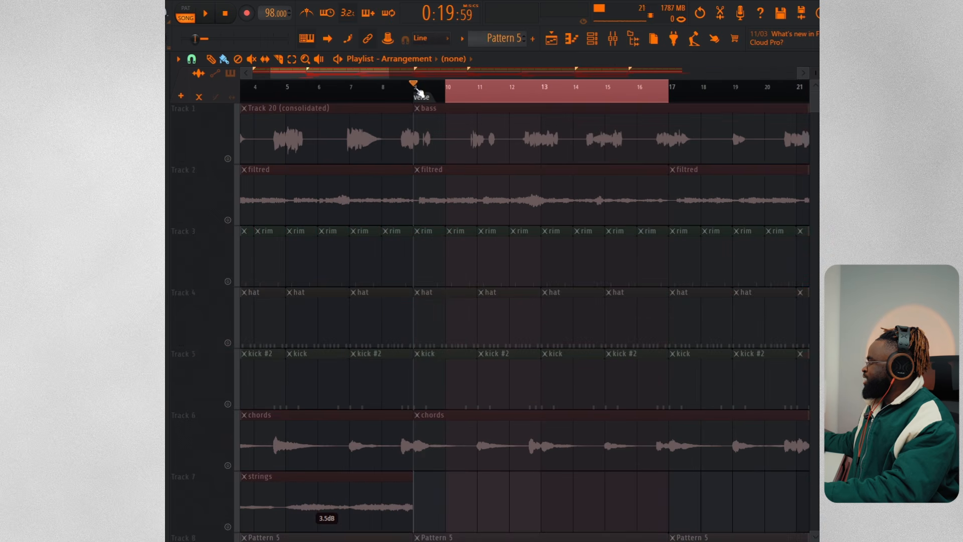
click(230, 160)
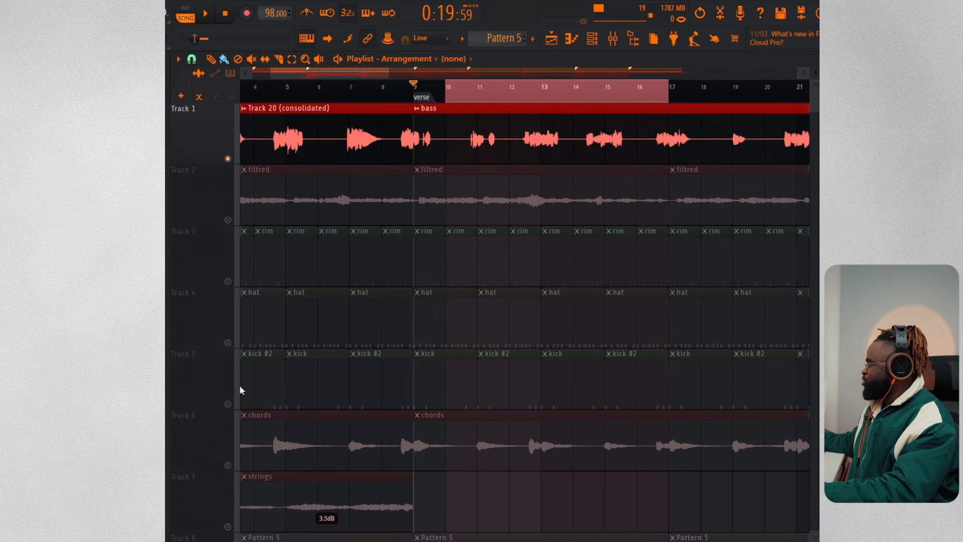
click(228, 404)
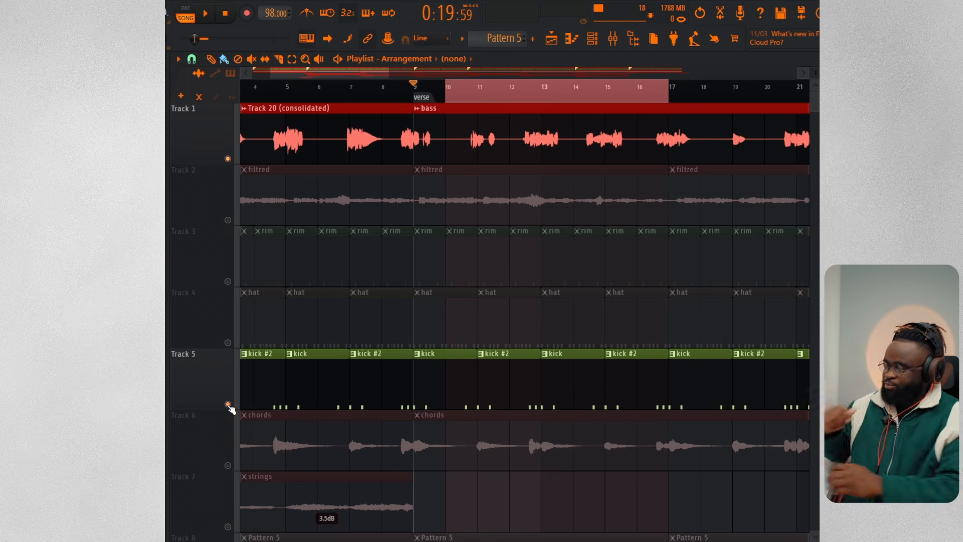
- Audition the bass and kick together from the verse and locate their tracks in the mixer
key(space)
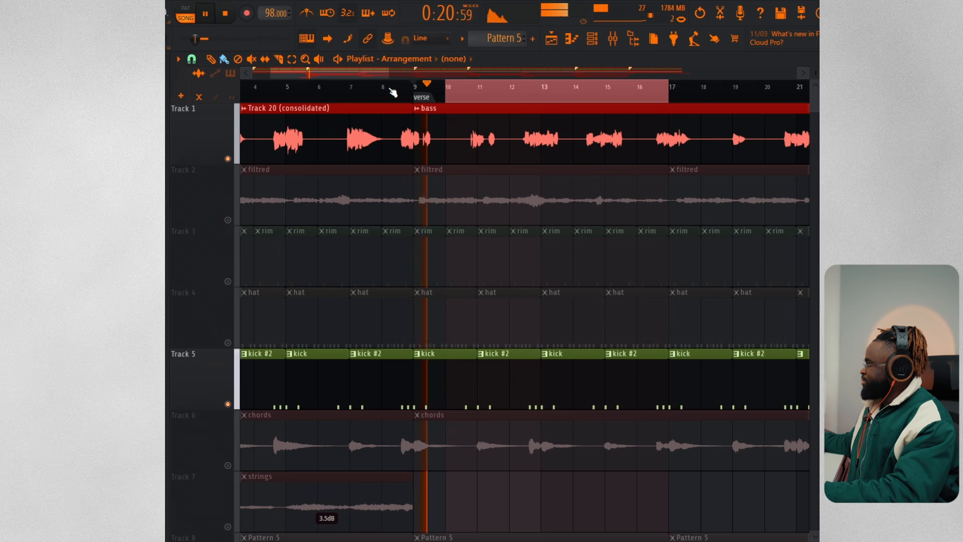
scroll(396, 93, up, 2)
scroll(396, 103, up, 2)
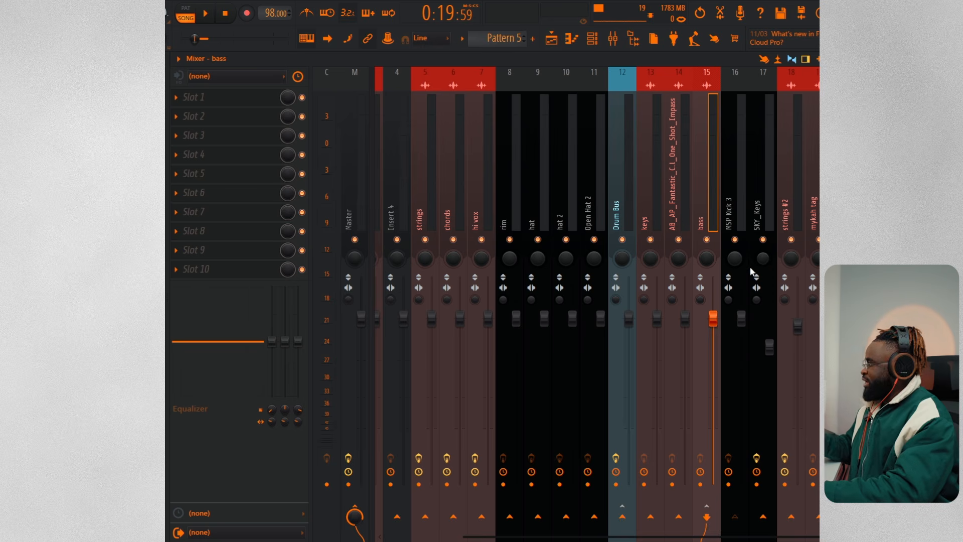
click(731, 222)
click(717, 201)
key(space)
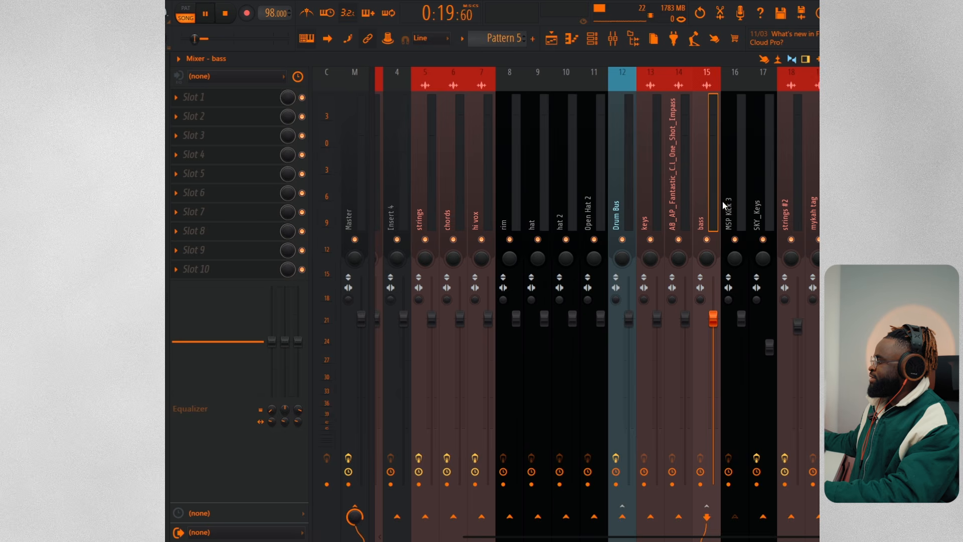
- Sidechain the MSP Kick 3 mixer track to the bass track
click(729, 208)
key(space)
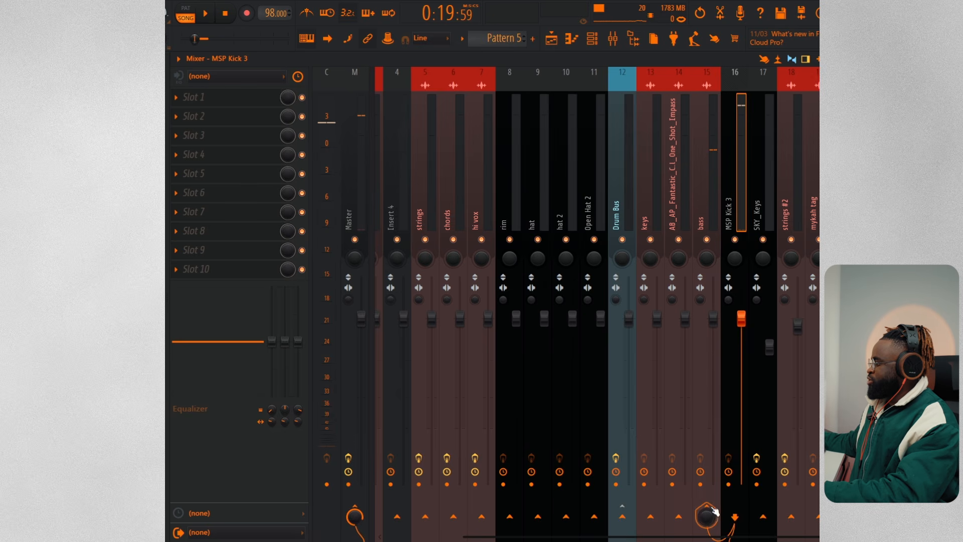
right_click(707, 516)
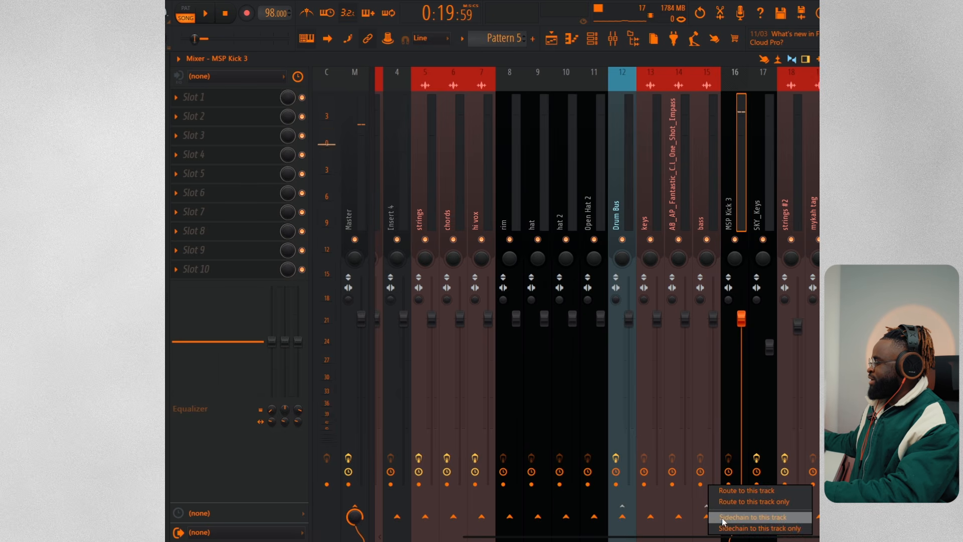
click(724, 518)
- Load learn:unmask in the first effect slot of the bass mixer track and set its sidechain profile to Kick
click(708, 194)
key(space)
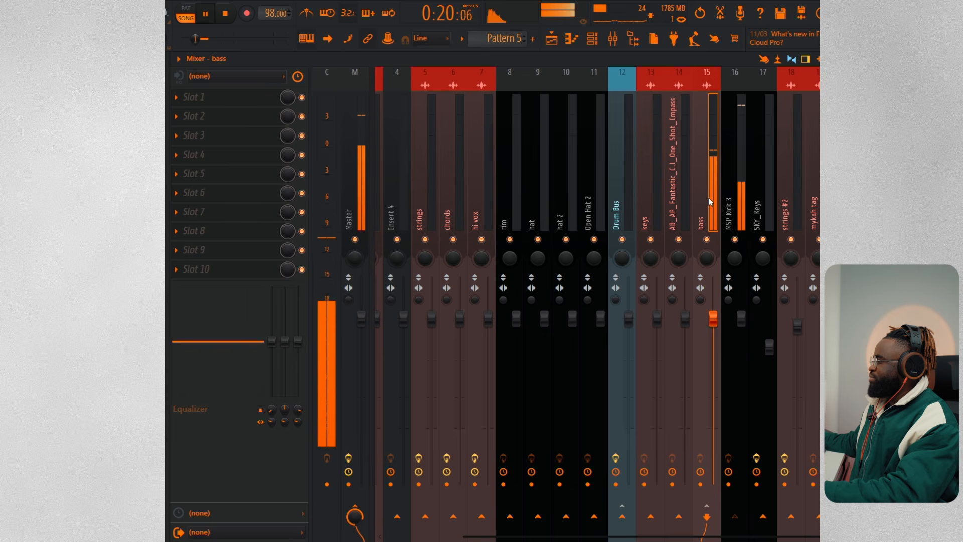
key(space)
click(221, 98)
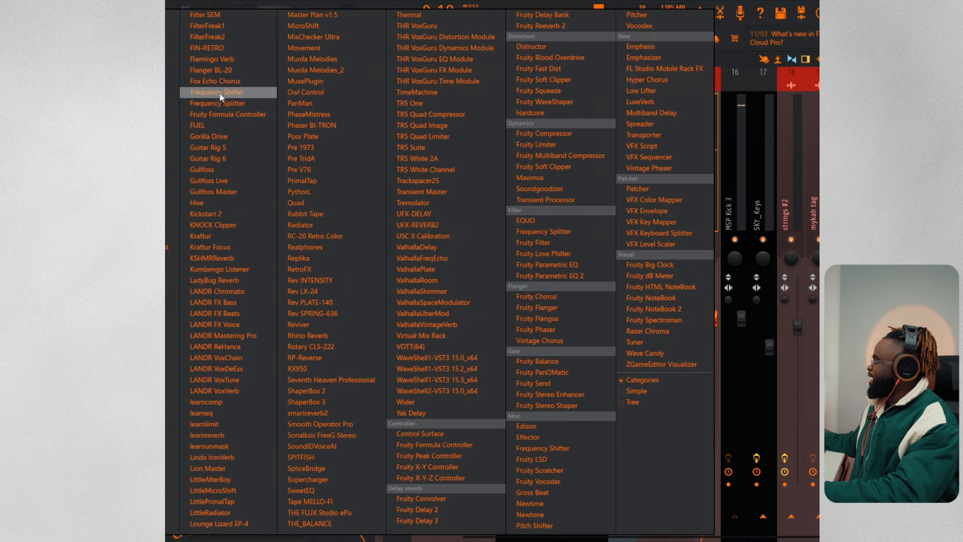
click(227, 448)
click(477, 134)
click(476, 236)
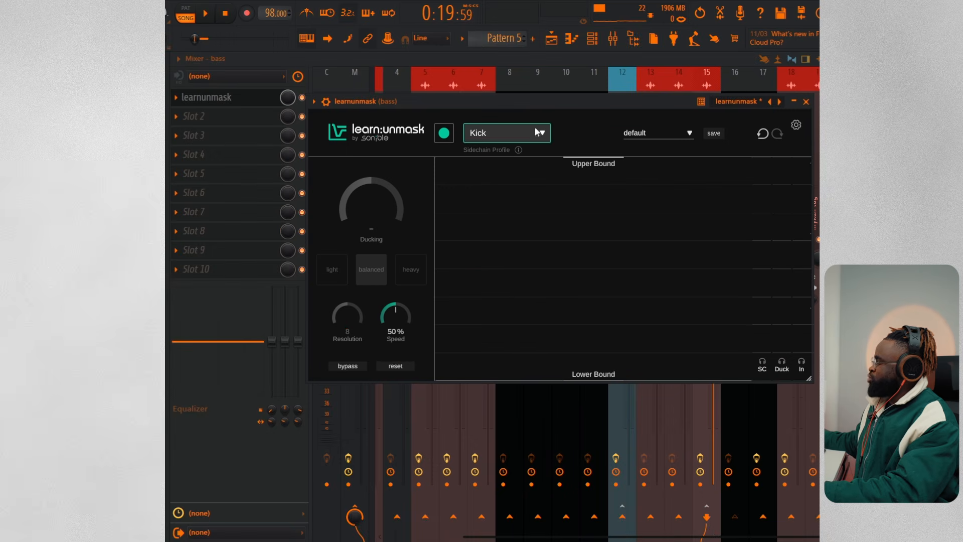
- Review the sidechain profiles available in learn:unmask, keeping Kick
drag(550, 106, 542, 108)
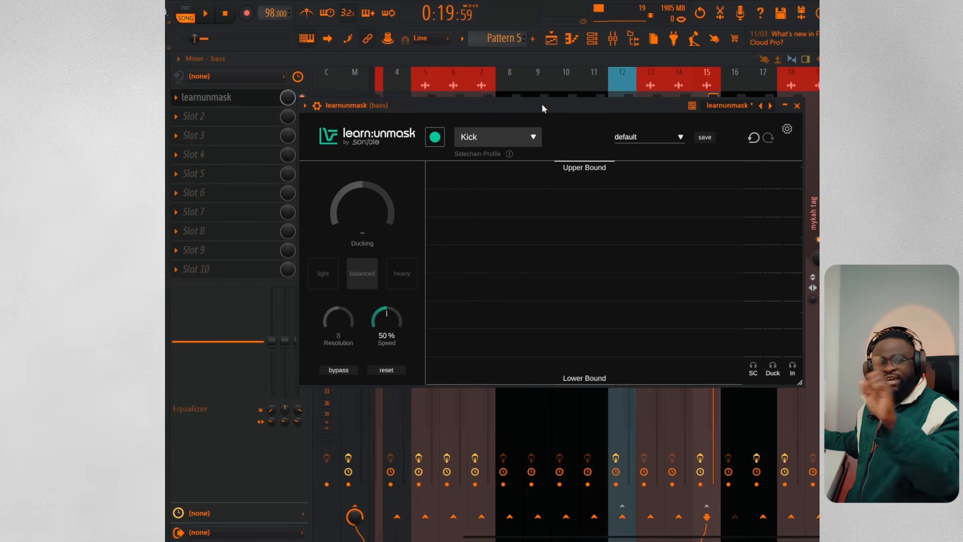
click(487, 138)
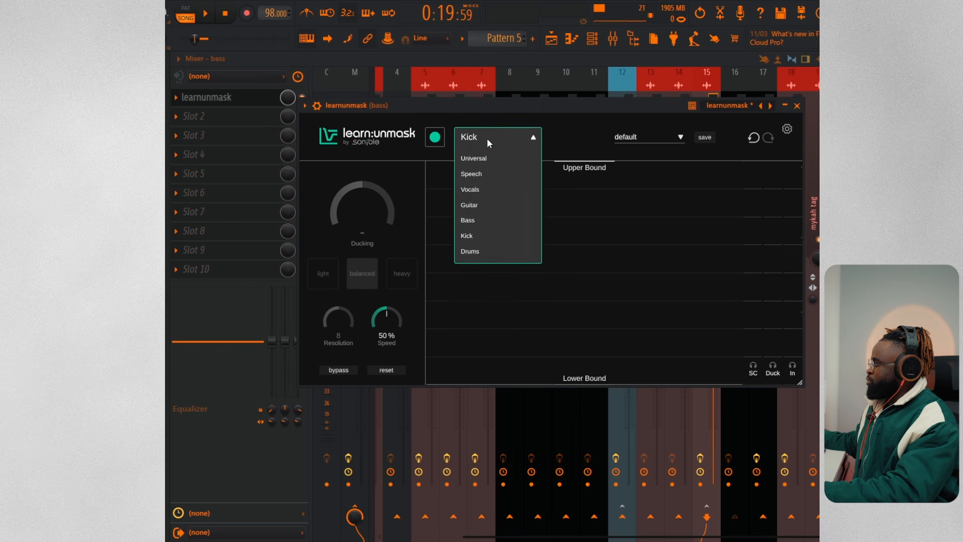
click(534, 132)
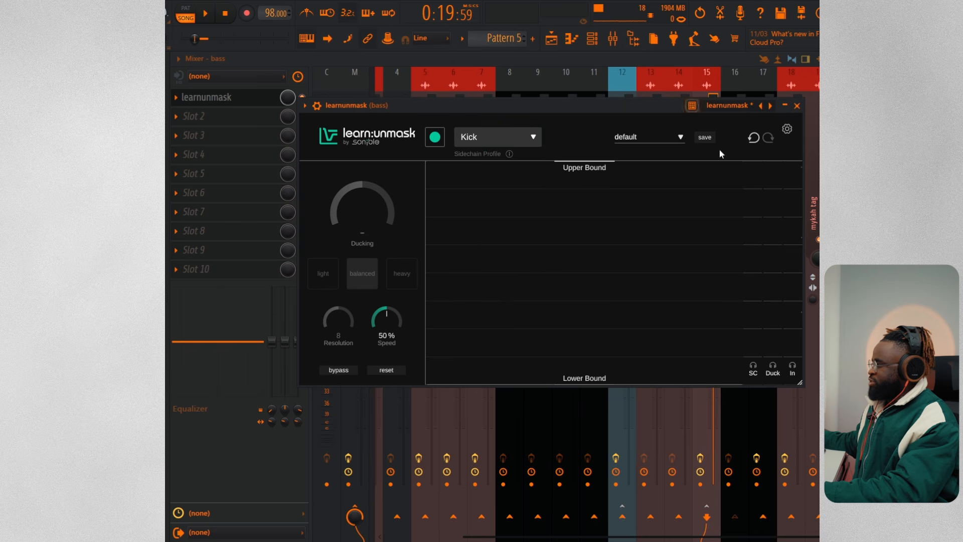
- Map learn:unmask's sidechain input in the plugin wrapper's processing connections and return to the plugin interface
click(317, 105)
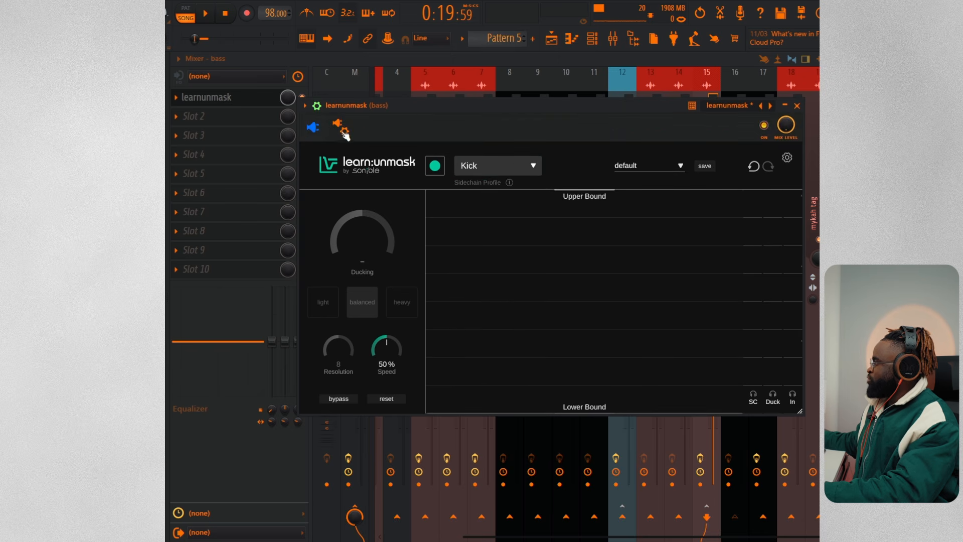
click(345, 130)
click(356, 154)
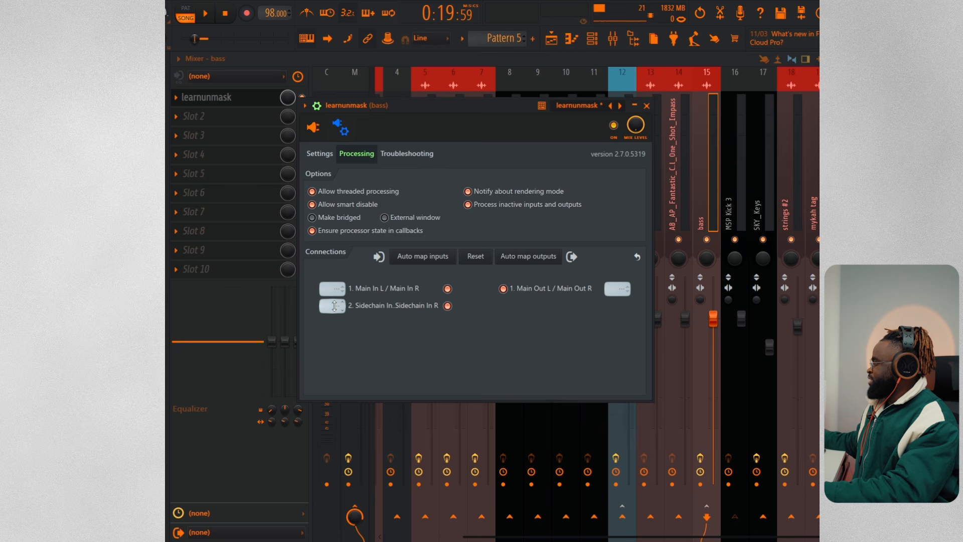
click(313, 127)
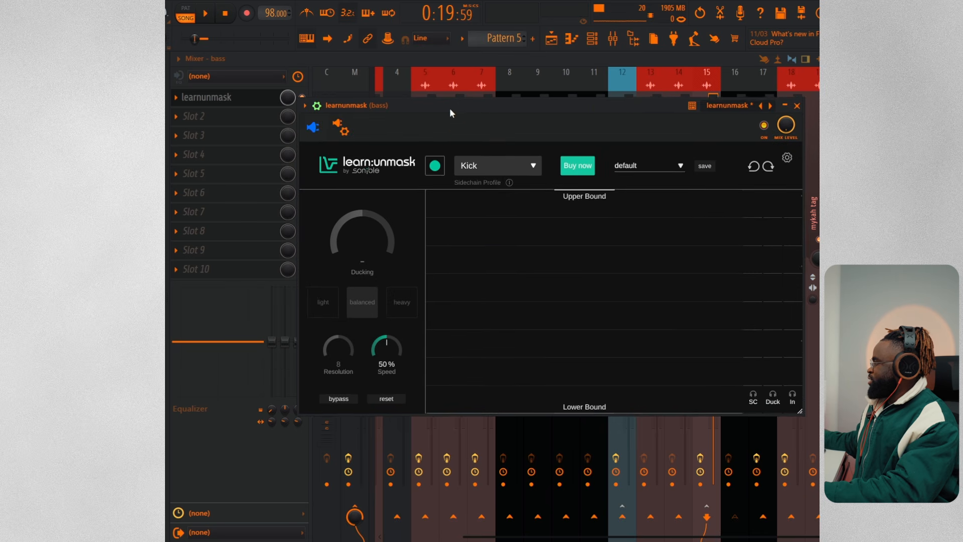
- Run the learn:unmask learning process on the bass while the song plays, stopping playback once it has learned
drag(449, 106, 450, 74)
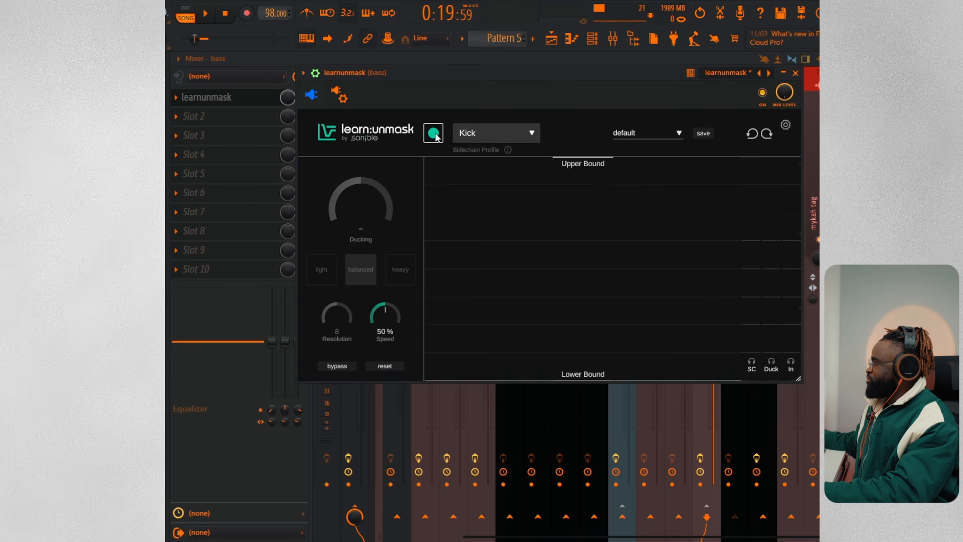
click(435, 135)
click(215, 16)
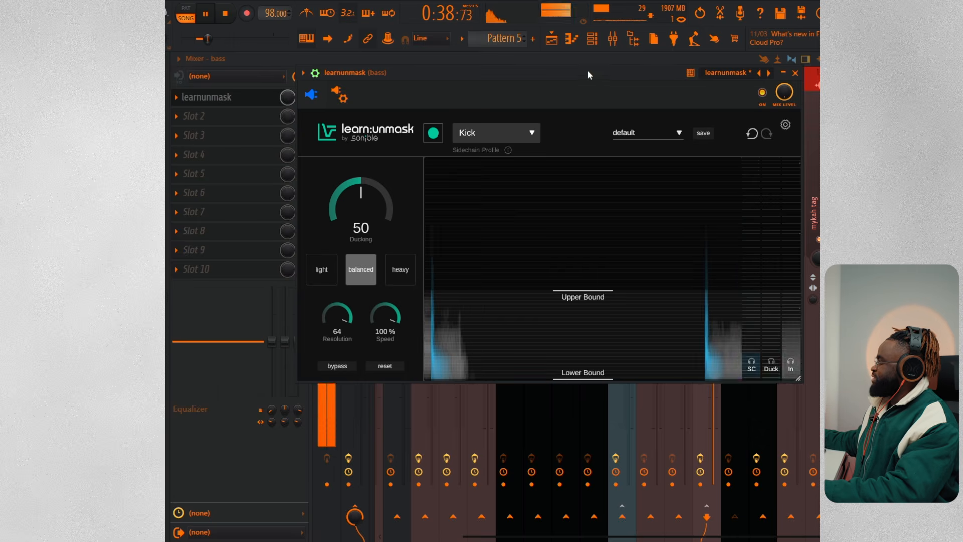
drag(588, 70, 623, 72)
key(space)
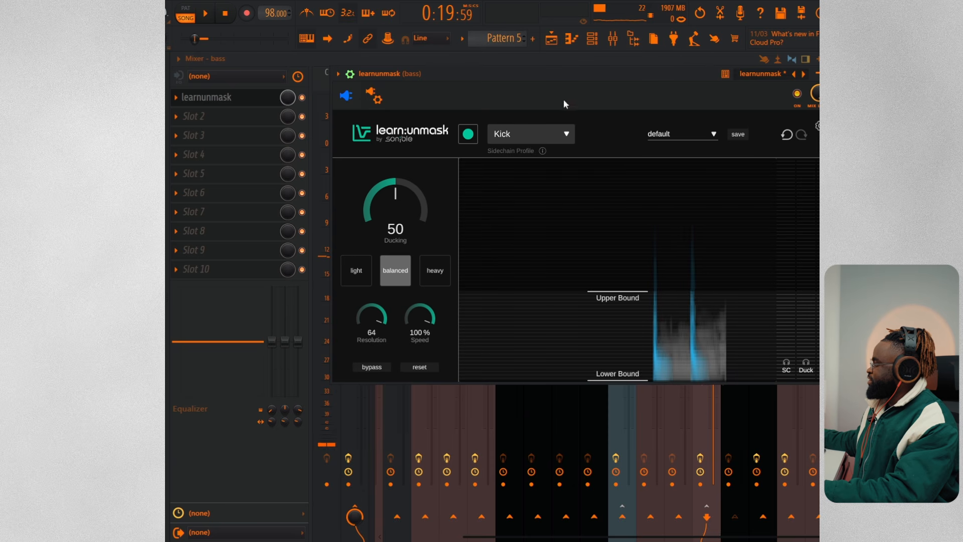
- Raise the learn:unmask ducking to 63% and on to 77% while auditioning the bass against the kick
mouse_move(393, 207)
mouse_down()
mouse_move(396, 188)
mouse_move(404, 199)
mouse_up()
drag(447, 73, 435, 76)
key(space)
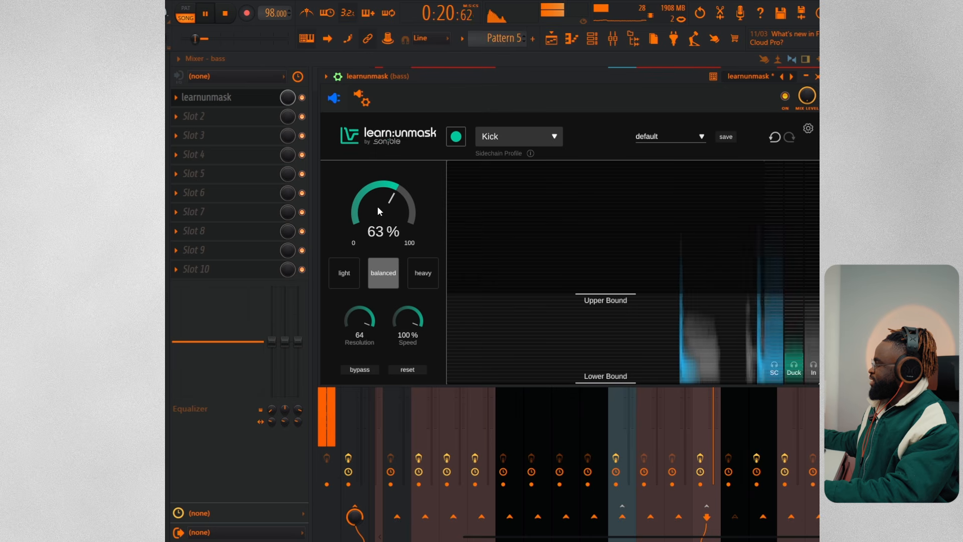
drag(377, 206, 383, 189)
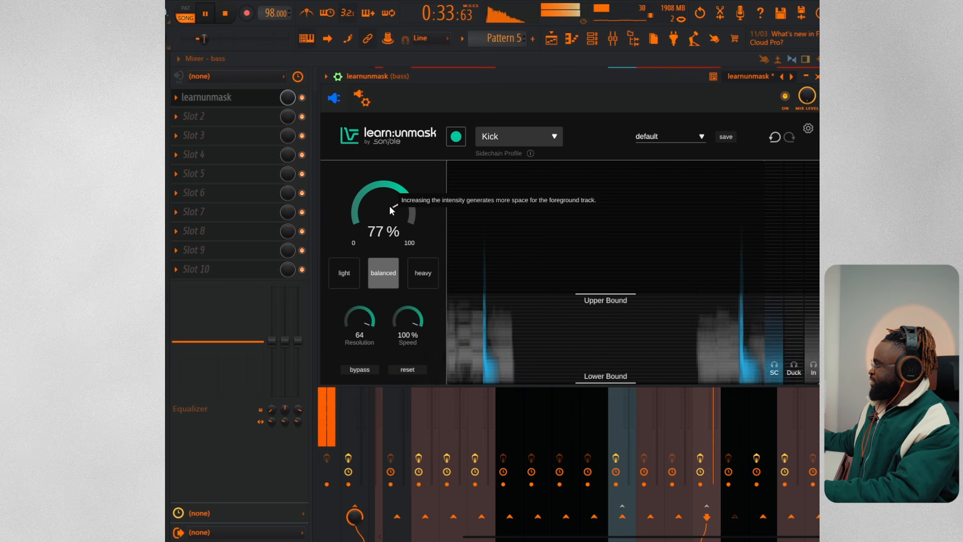
drag(388, 208, 396, 242)
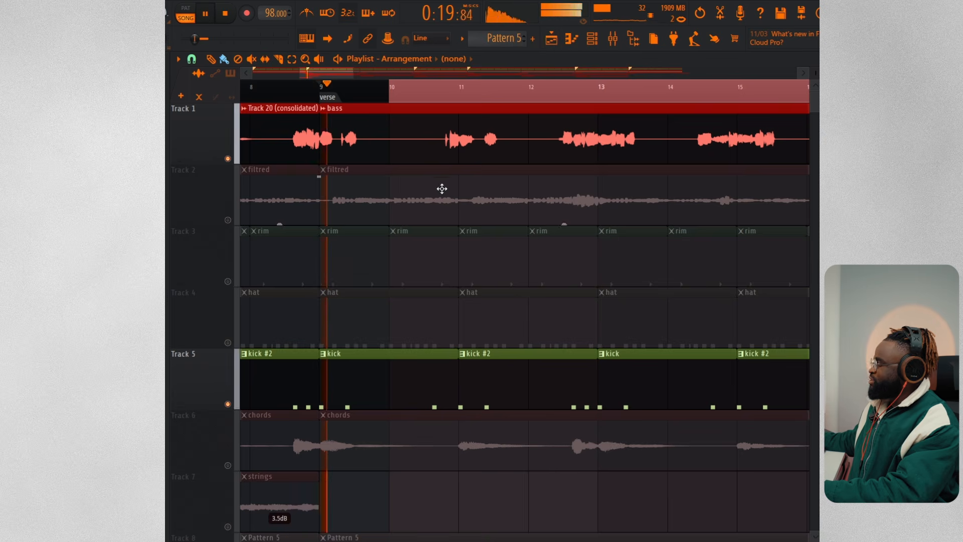
- Play short passages in the mixer to examine how the bass and MSP Kick 3 levels interact
click(612, 38)
key(space)
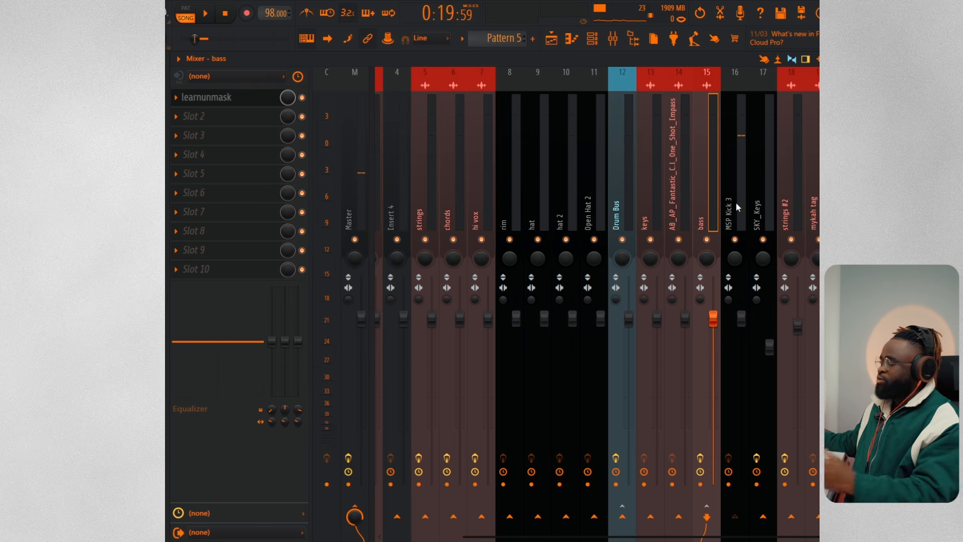
key(space)
key(space)
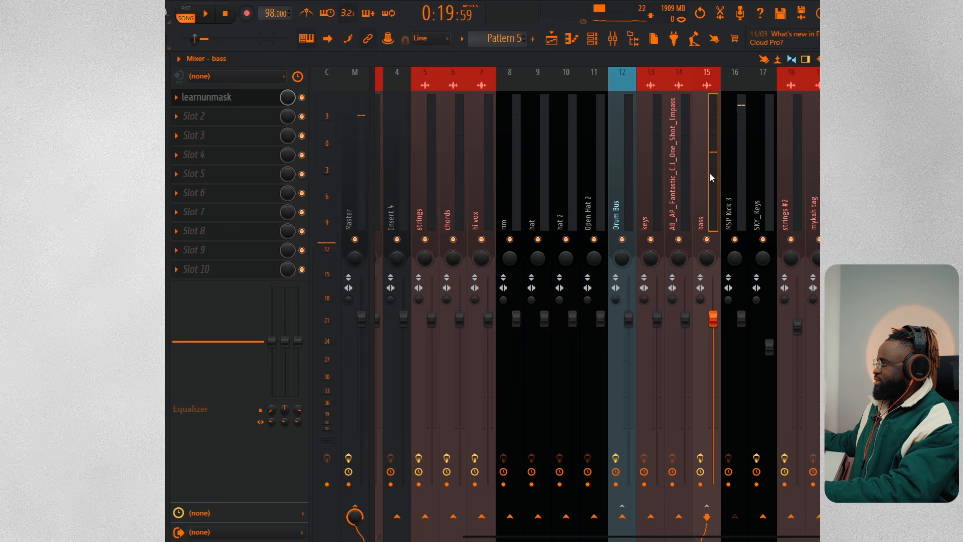
key(space)
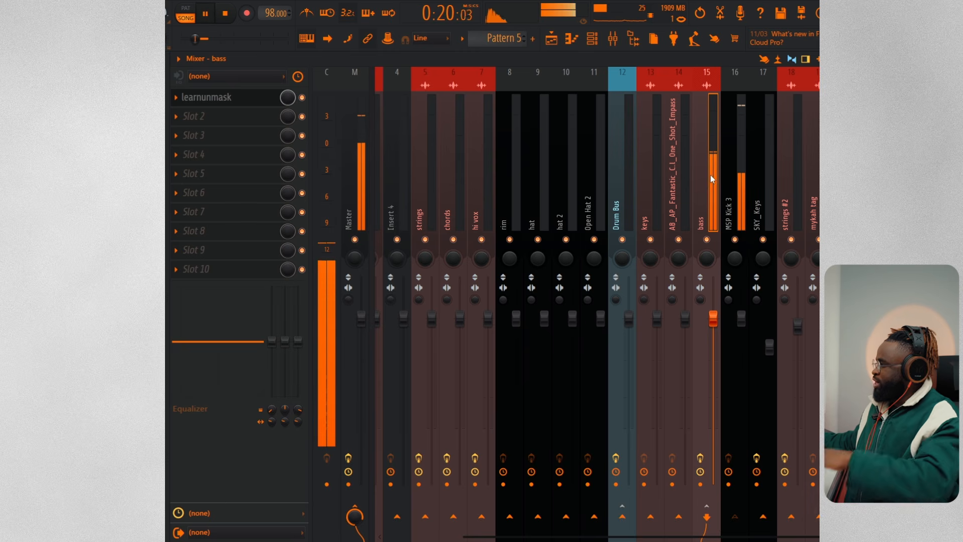
key(space)
- Solo and play the hi vox clip in the playlist, and select the hi vox track in the mixer
click(551, 39)
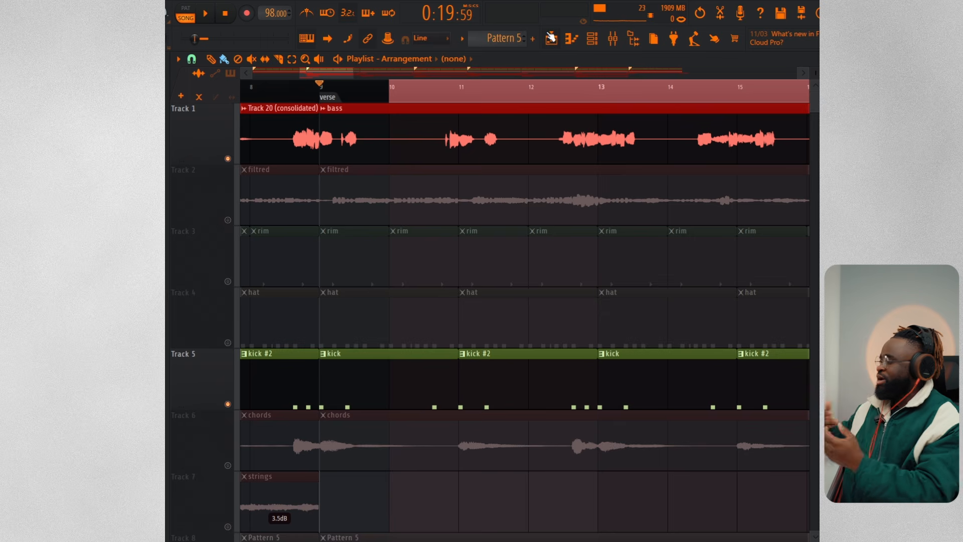
scroll(683, 97, down, 5)
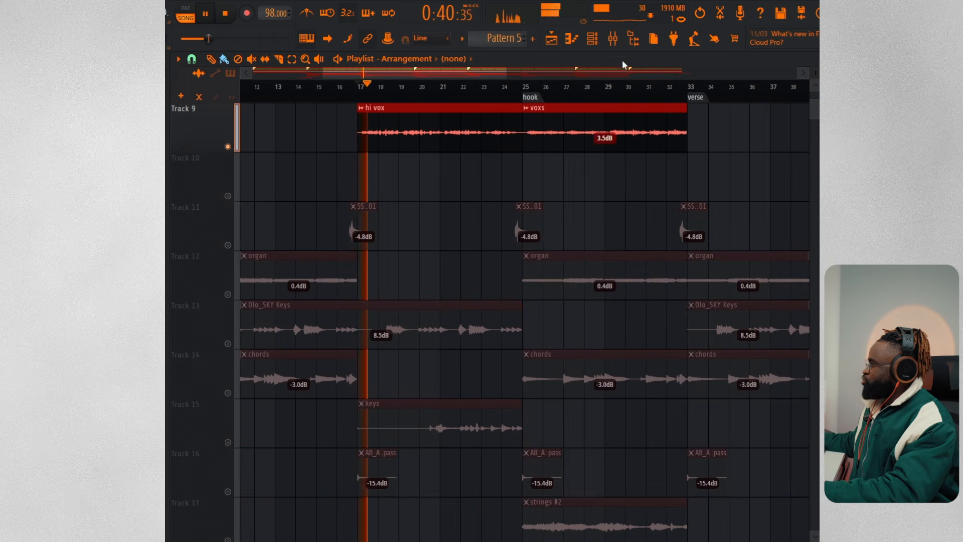
click(616, 41)
click(485, 223)
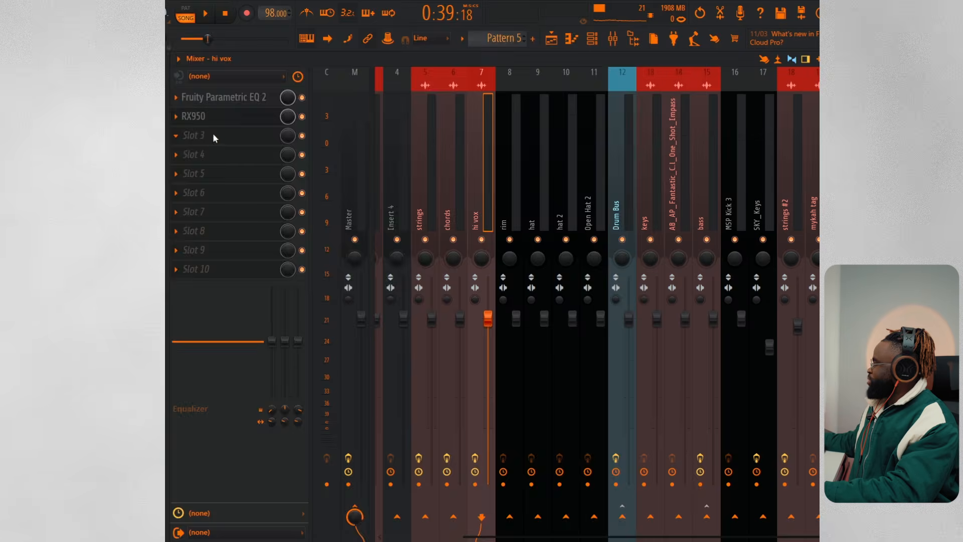
- Load learn:reverb in slot 3 of the hi vox track and run its learning process with the Vocals profile
click(213, 135)
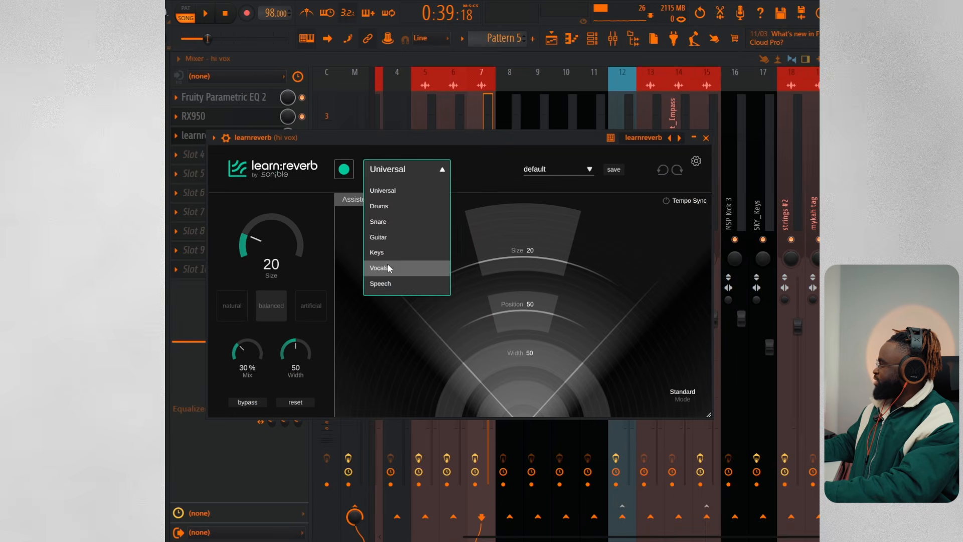
click(387, 264)
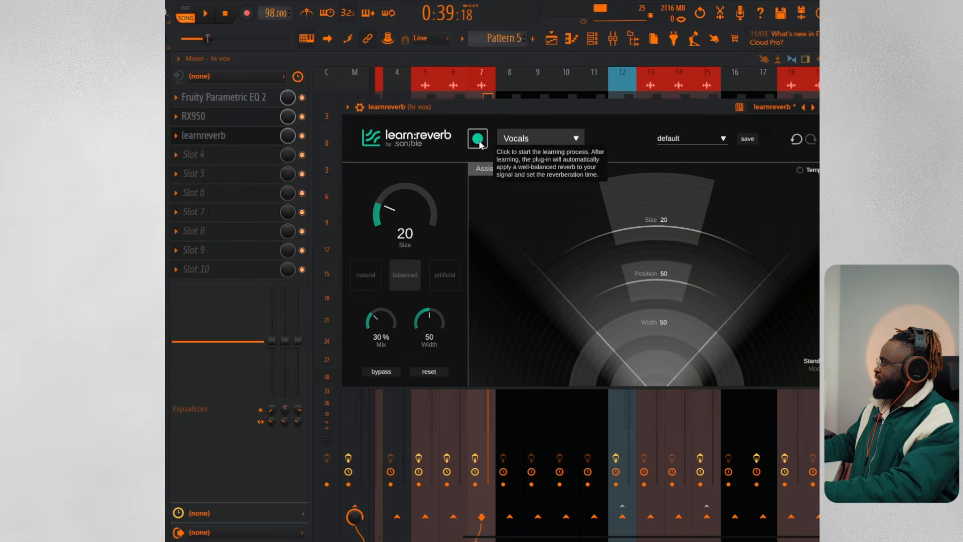
click(478, 142)
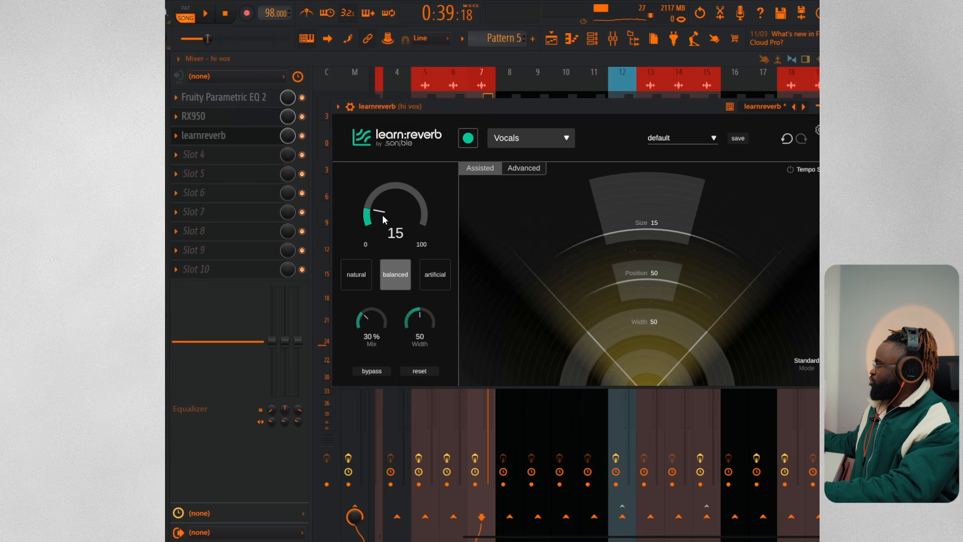
- Set the learn:reverb size to 42 and its mix to 48% while playing the hi vox
drag(396, 184, 395, 181)
key(space)
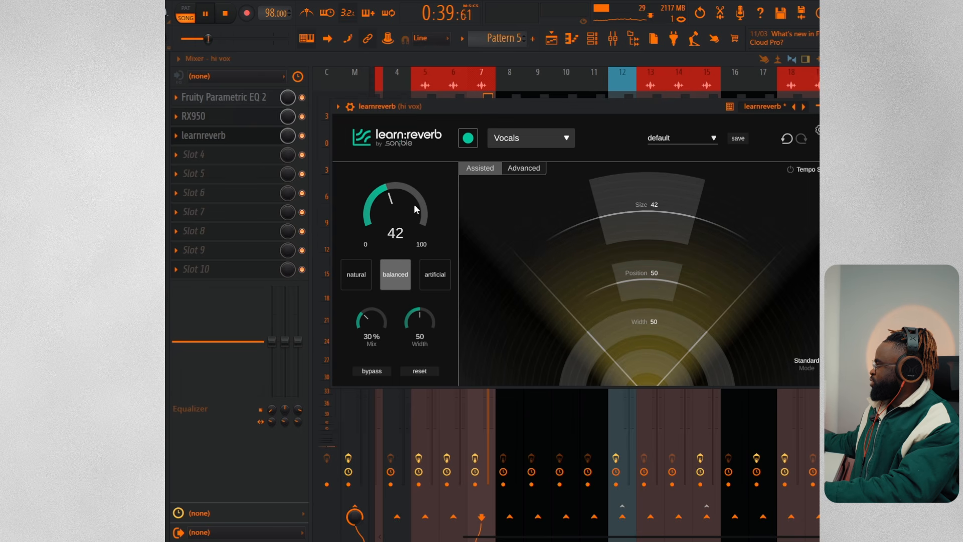
drag(376, 301, 379, 296)
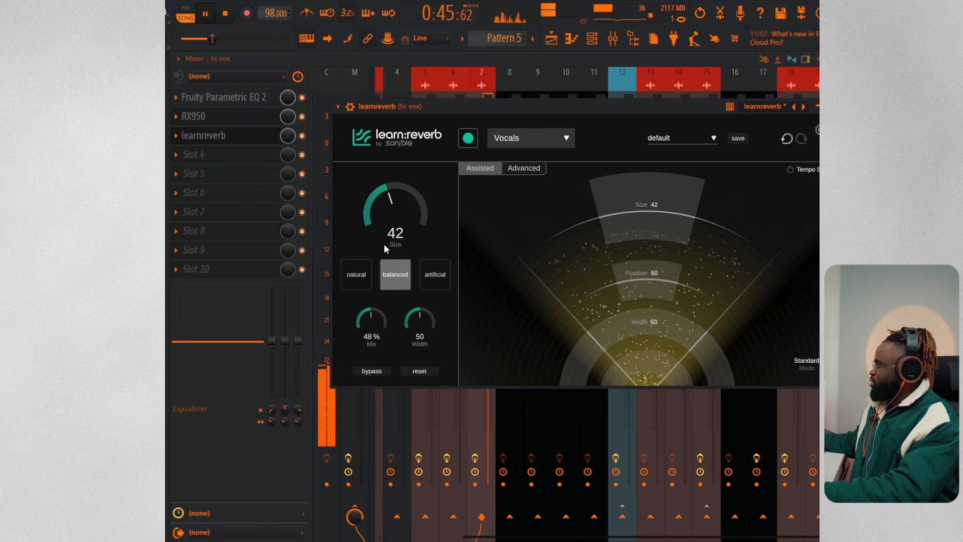
- Compare the hi vox with learn:reverb switched off and on, and look over the reverb's profile setting
click(303, 136)
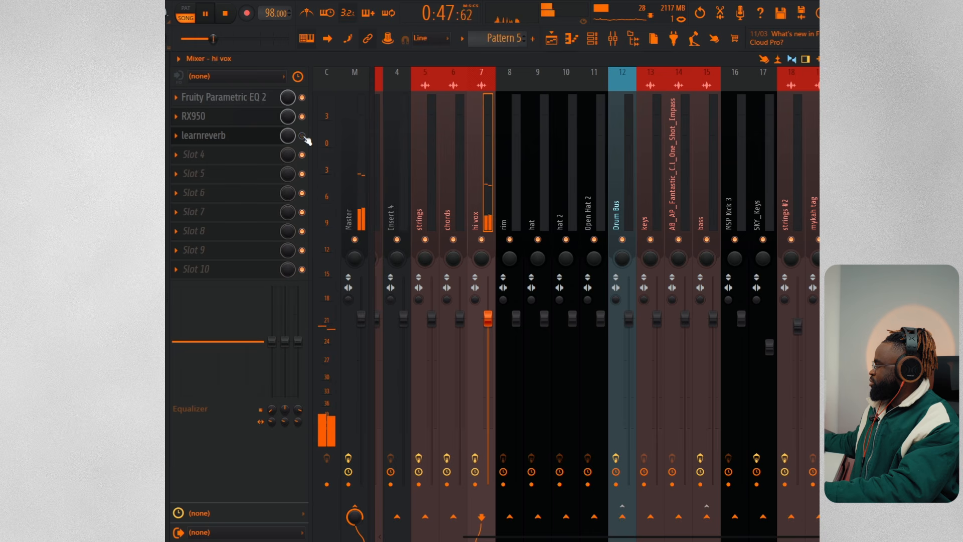
click(259, 141)
key(space)
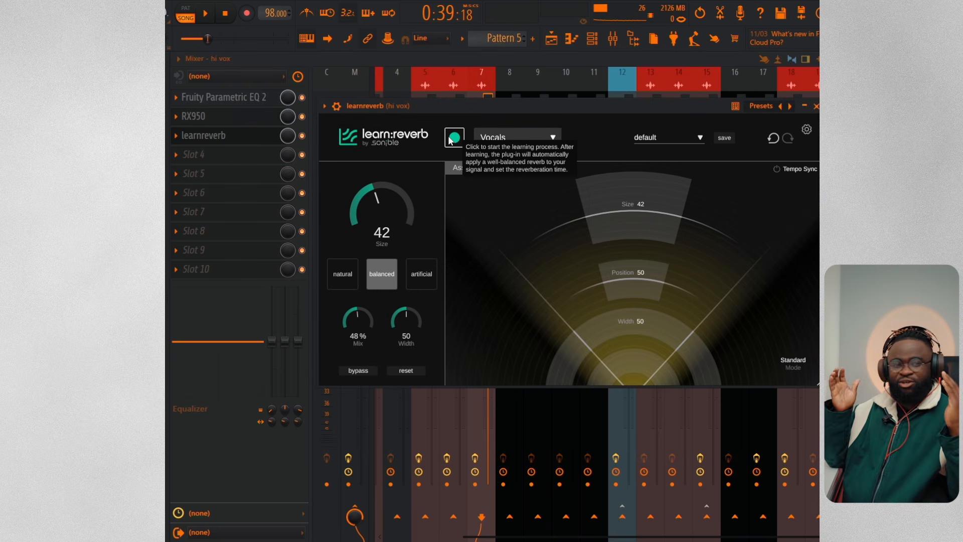
click(520, 134)
drag(621, 107, 589, 114)
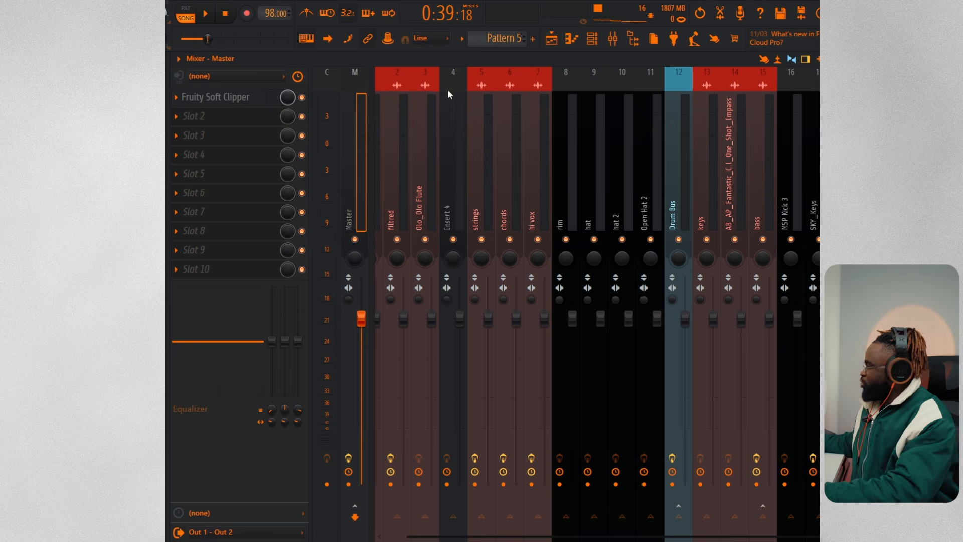
- Load learn:limit in slot 10 of the Master track and review its profiles, keeping Universal
click(254, 272)
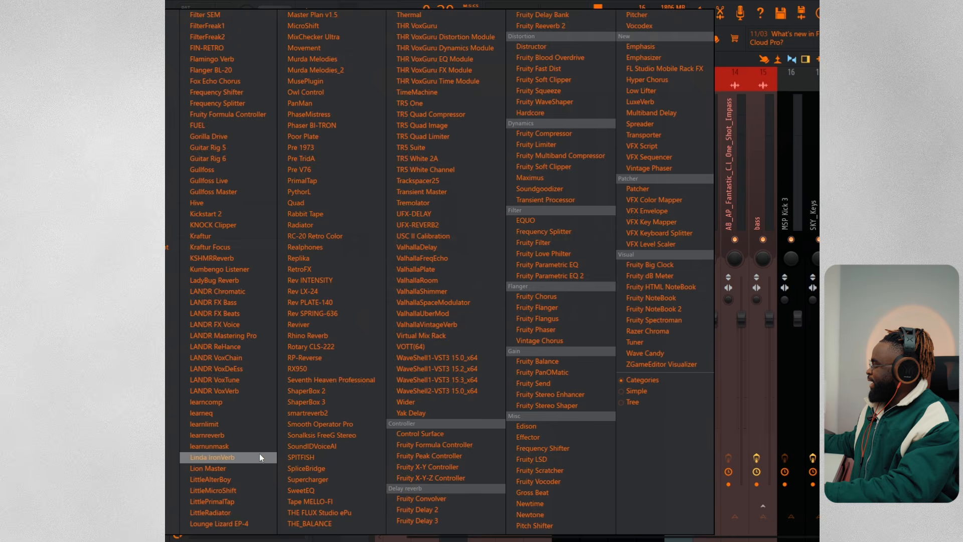
click(208, 425)
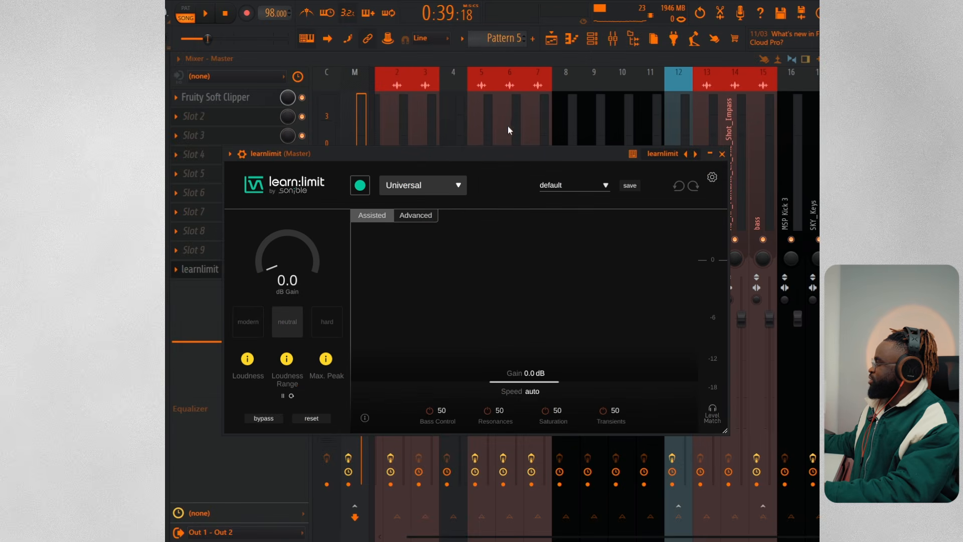
click(424, 190)
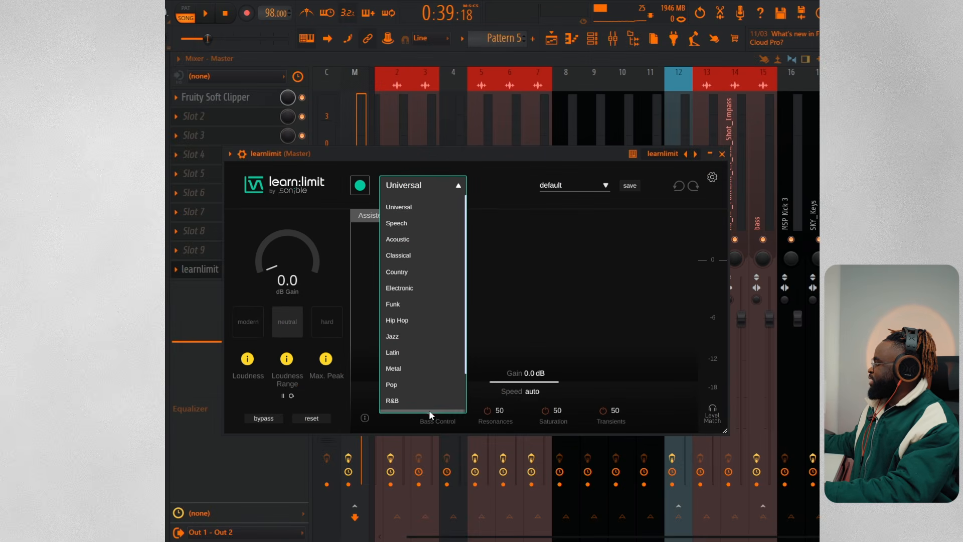
click(409, 208)
click(431, 184)
scroll(417, 356, down, 1)
scroll(418, 356, down, 1)
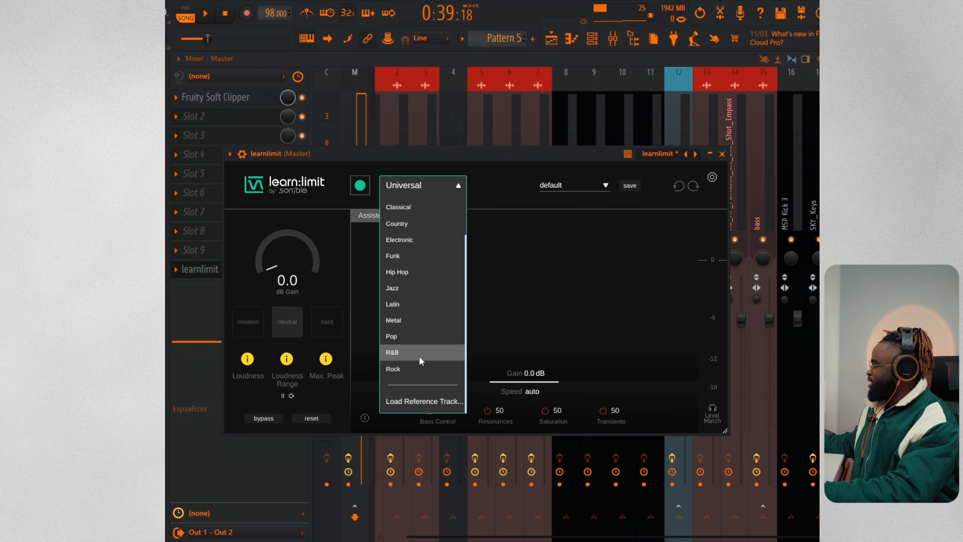
- Run the learn:limit learning process on the Master track while the full song plays, ending with playback stopped
drag(468, 156, 513, 101)
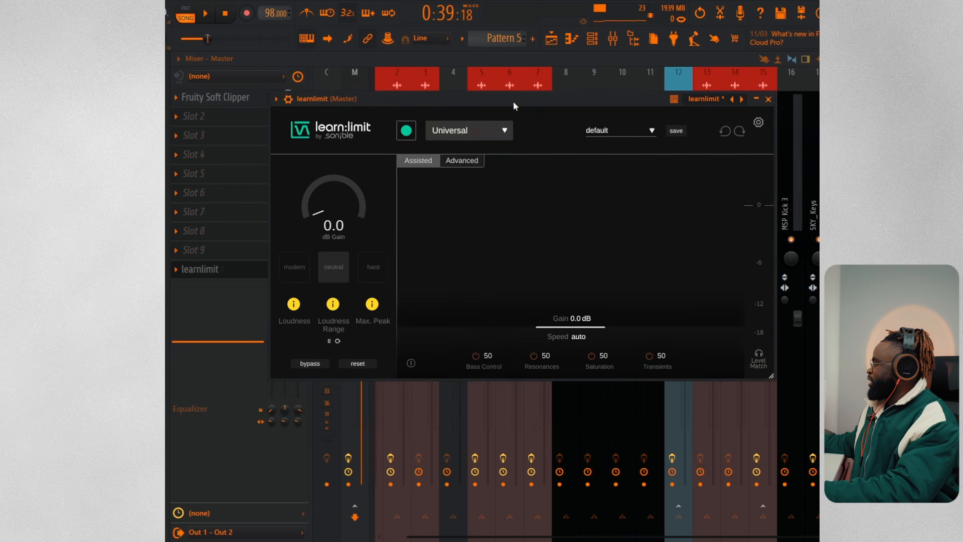
click(406, 132)
click(211, 15)
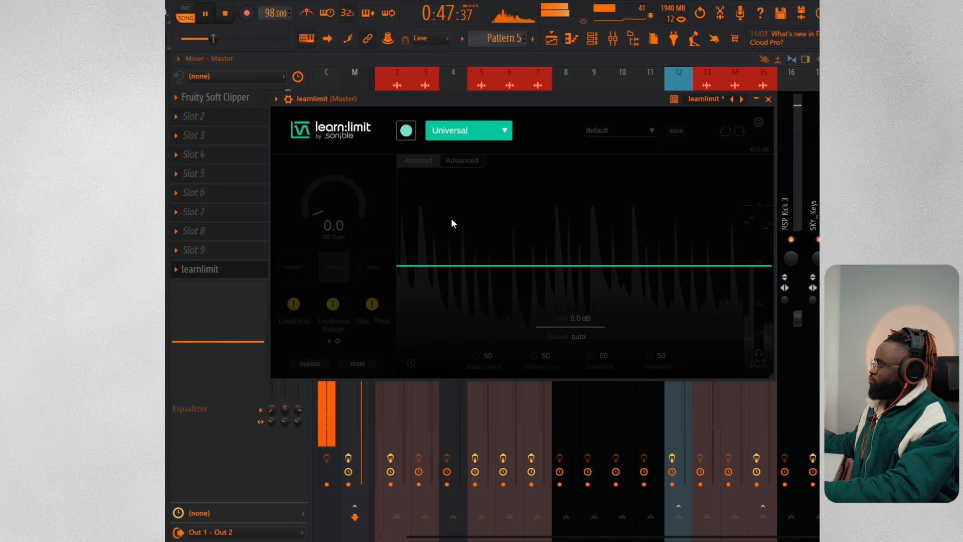
drag(492, 96, 508, 98)
key(space)
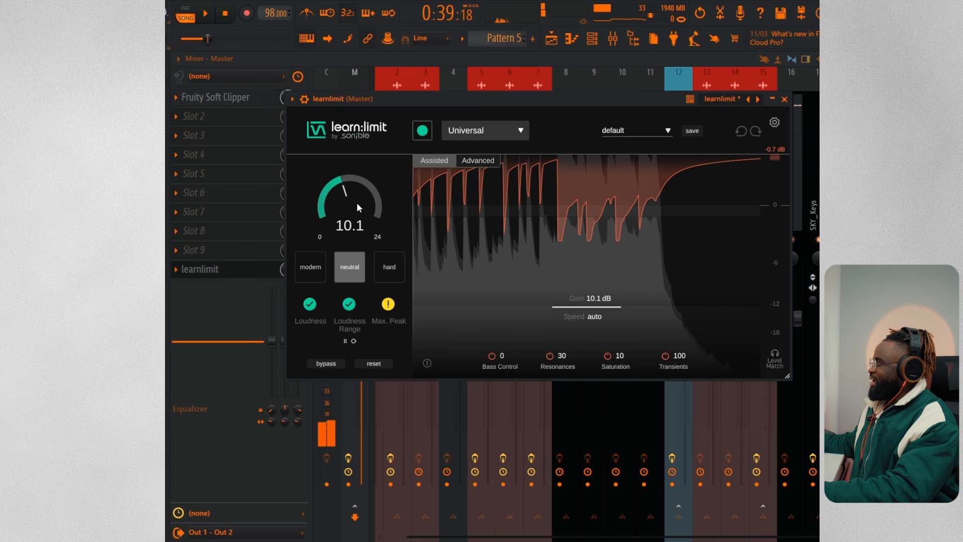
- Lower the learn:limit input gain to 8.6 dB during playback and set the limiting style to modern
key(space)
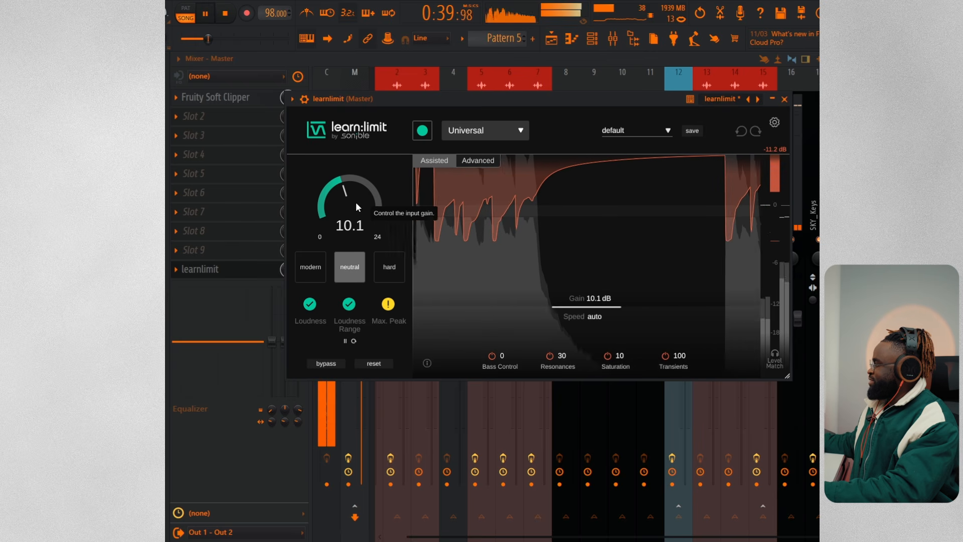
scroll(346, 200, down, 3)
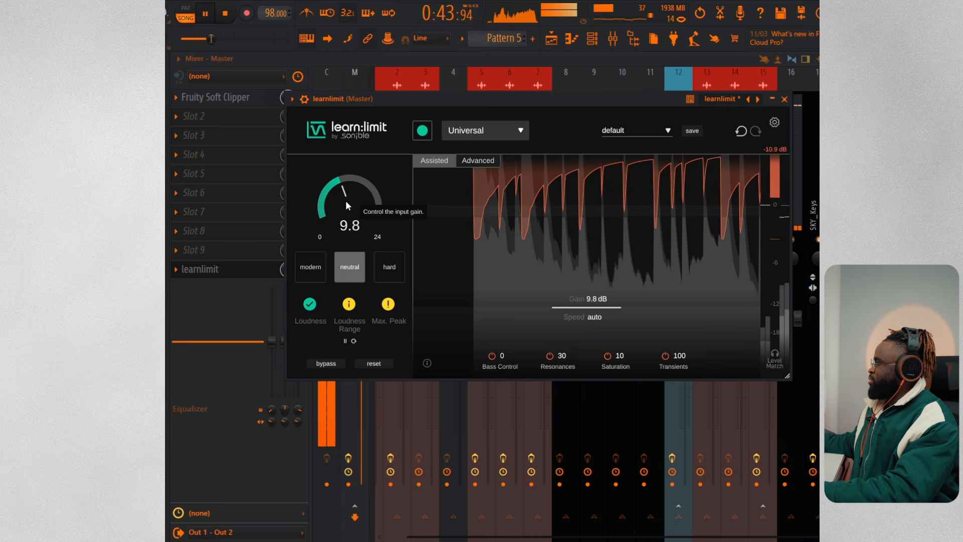
drag(345, 202, 345, 206)
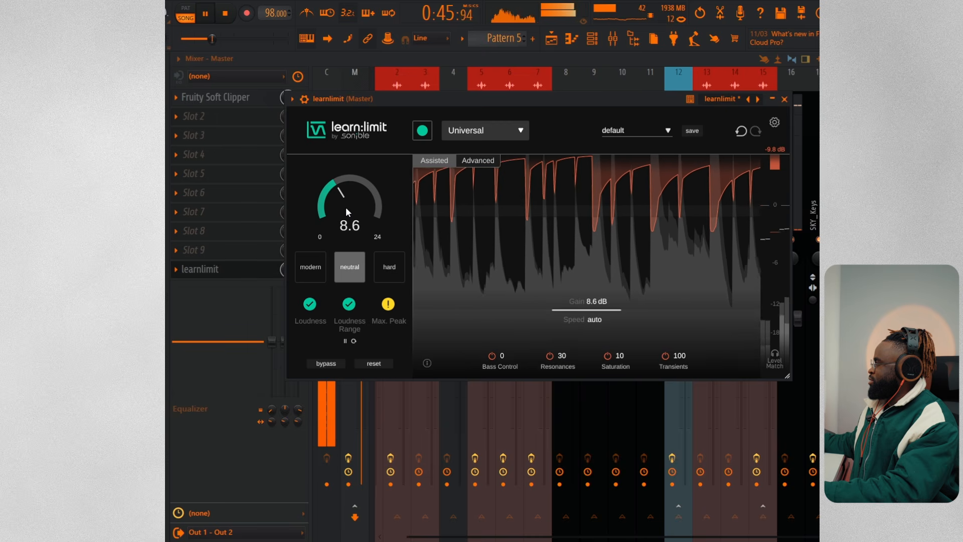
key(space)
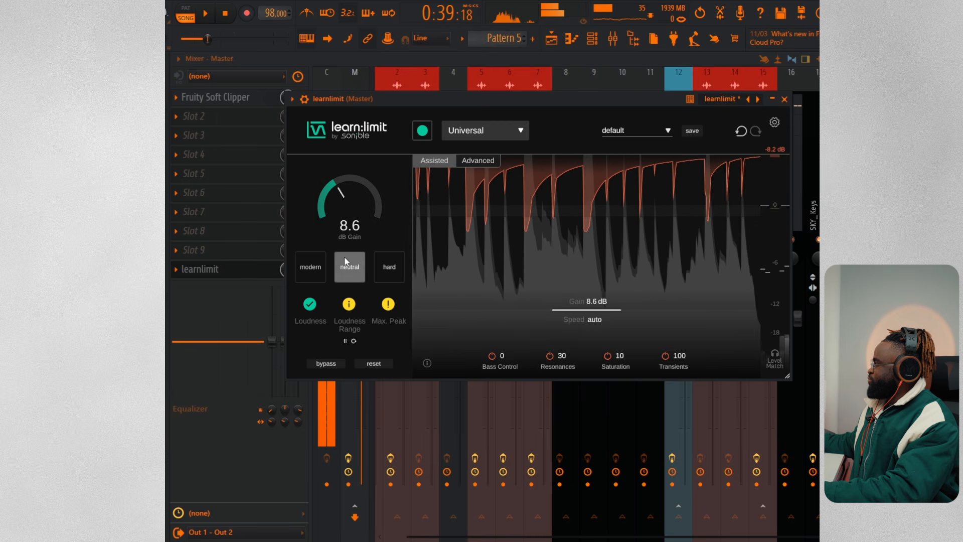
click(307, 267)
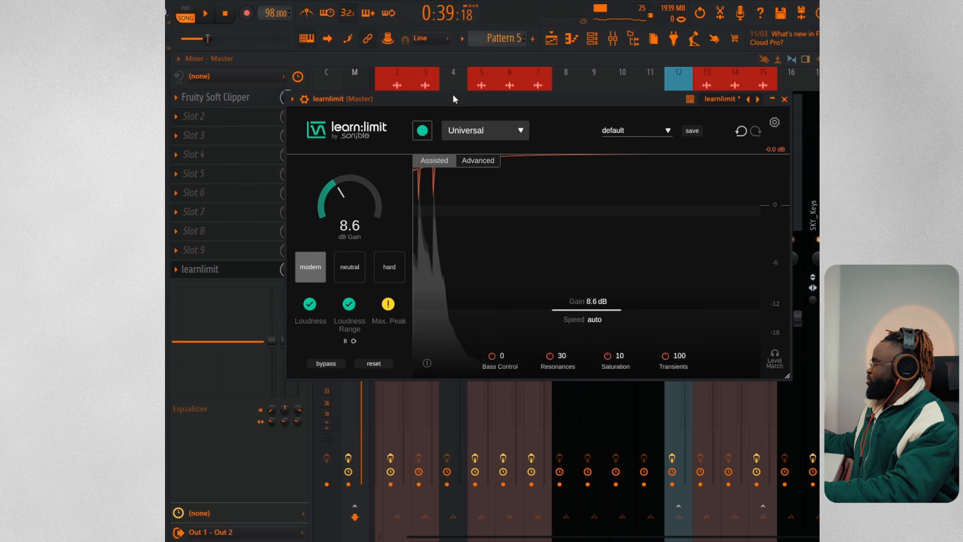
- Play the song through learn:limit with modern limiting, switch the limiting style to hard, and play the same section again
drag(452, 94, 463, 97)
key(space)
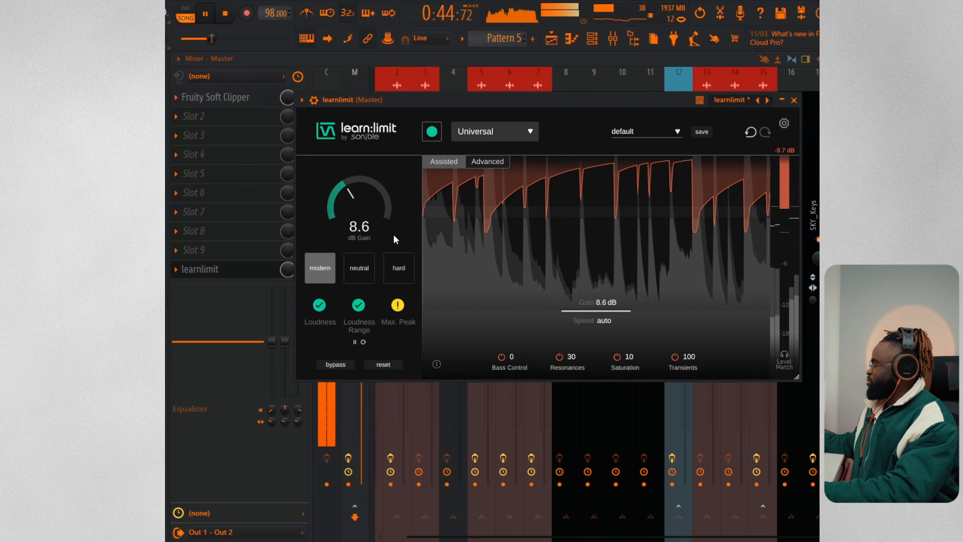
key(space)
click(396, 269)
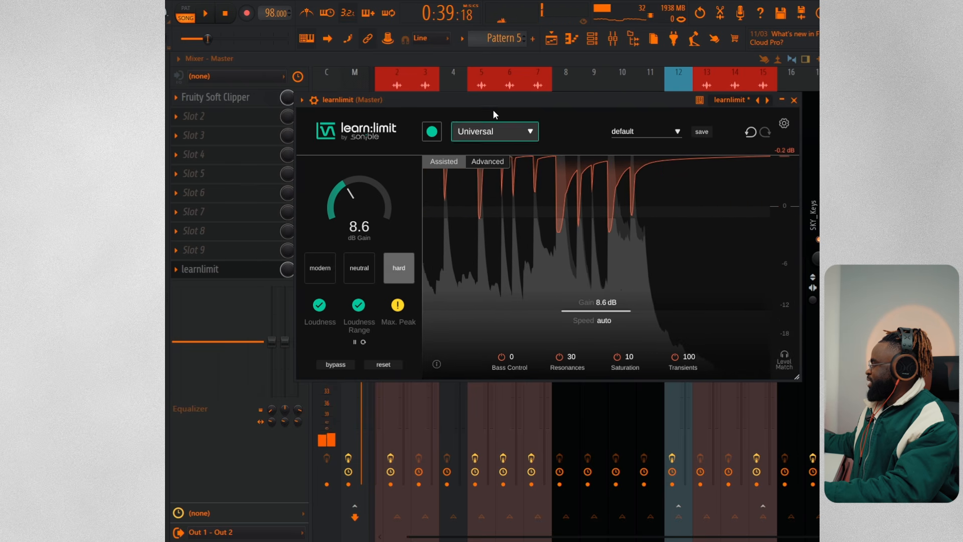
drag(495, 101, 490, 100)
key(space)
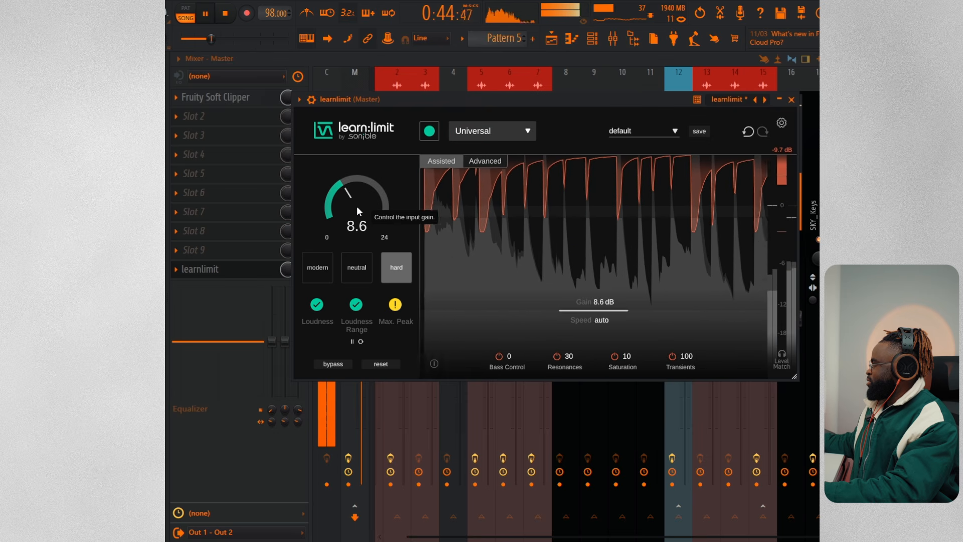
- Lower the learn:limit input gain to 3.5 dB with playback stopped, and play the song again to hear it
key(space)
drag(354, 204, 353, 231)
key(space)
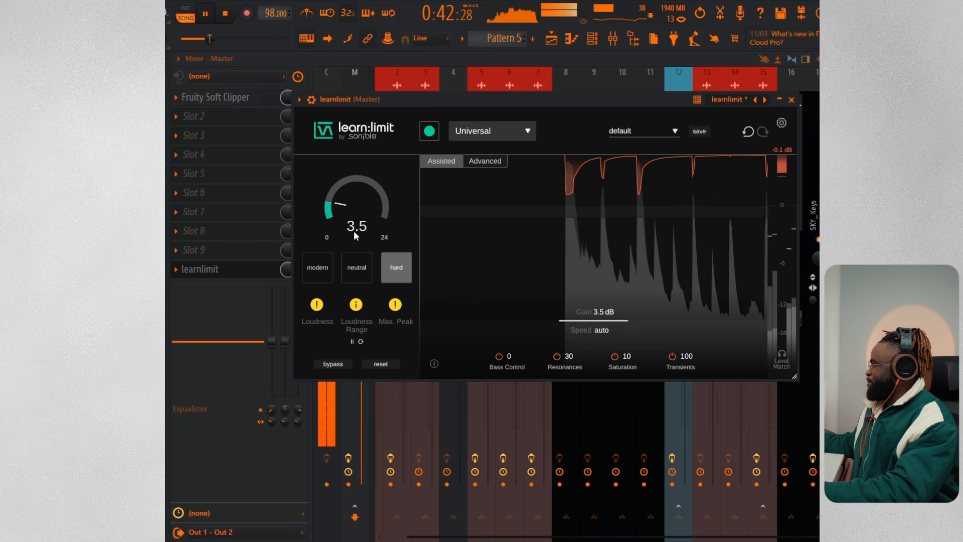
- Compare the master with learn:limit switched off and on, raise its input gain to 4.5 dB, and stop playback
click(311, 99)
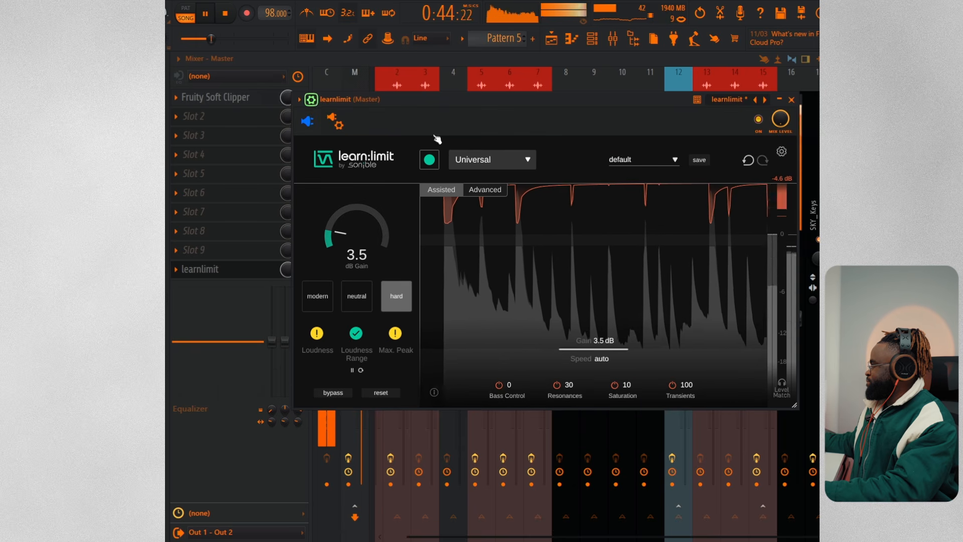
click(759, 119)
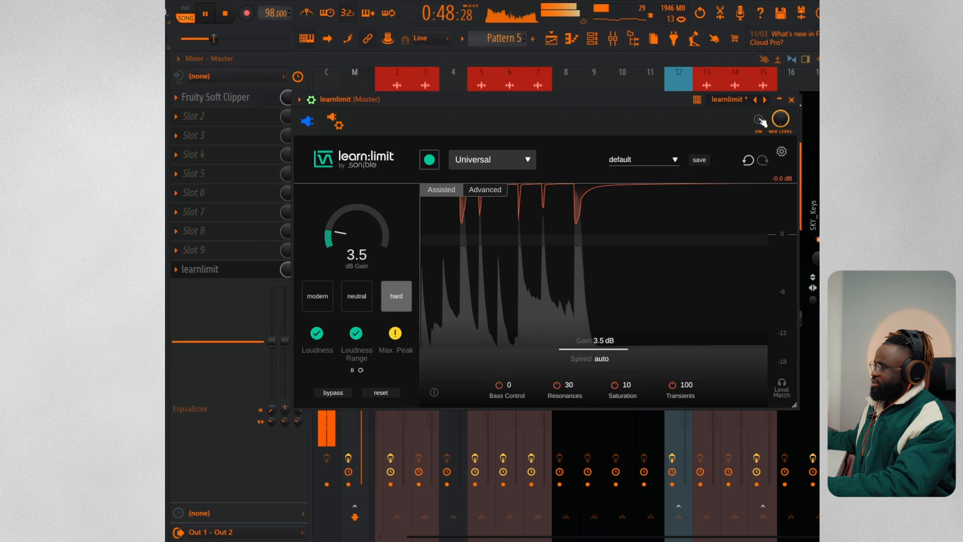
click(760, 121)
drag(345, 235, 345, 231)
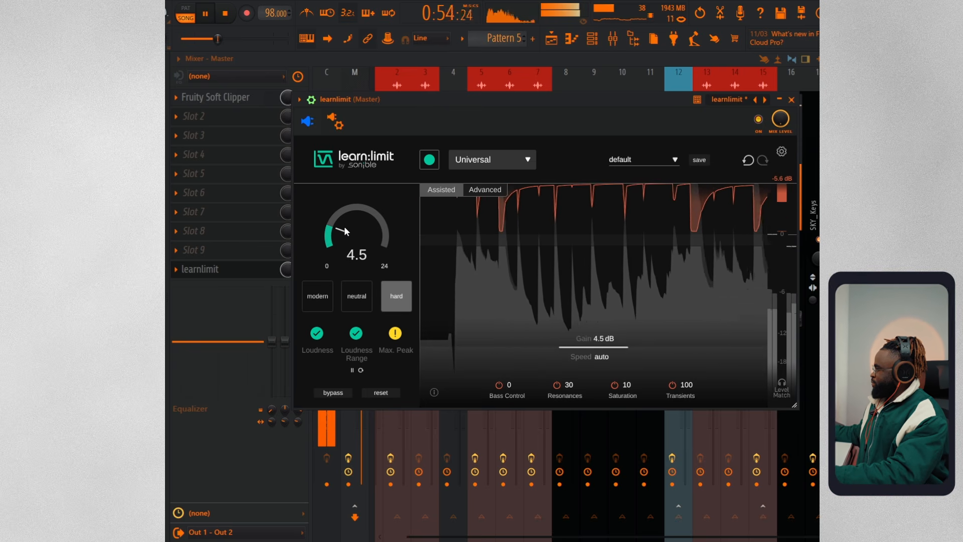
key(space)
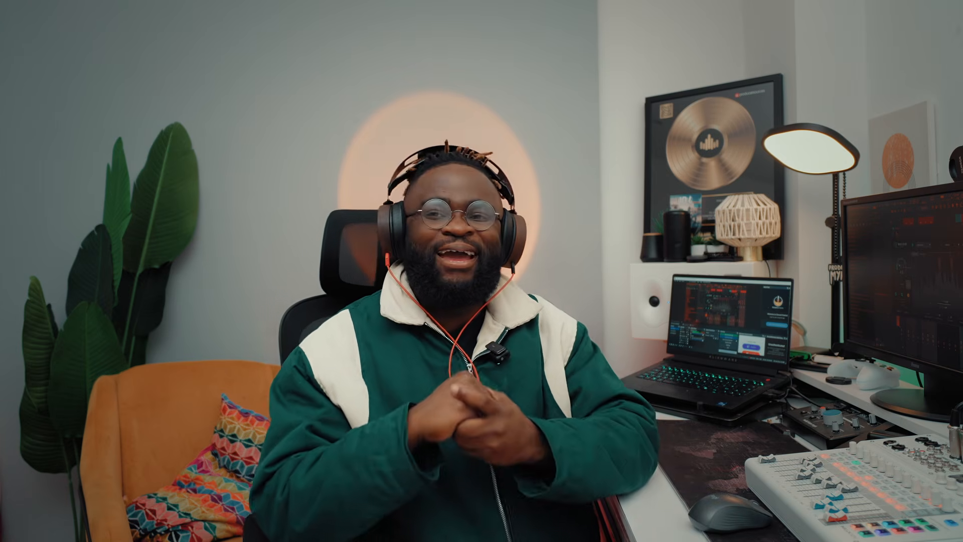